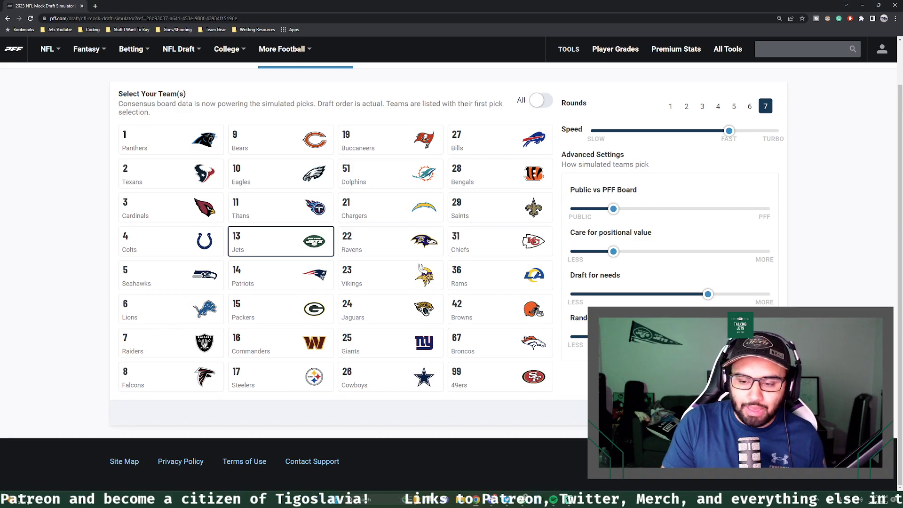
# Offer Green Bay pick 43, a 2024 fourth-rounder and Corey Davis for Aaron Rodgers.
pyautogui.click(752, 412)
pyautogui.click(442, 207)
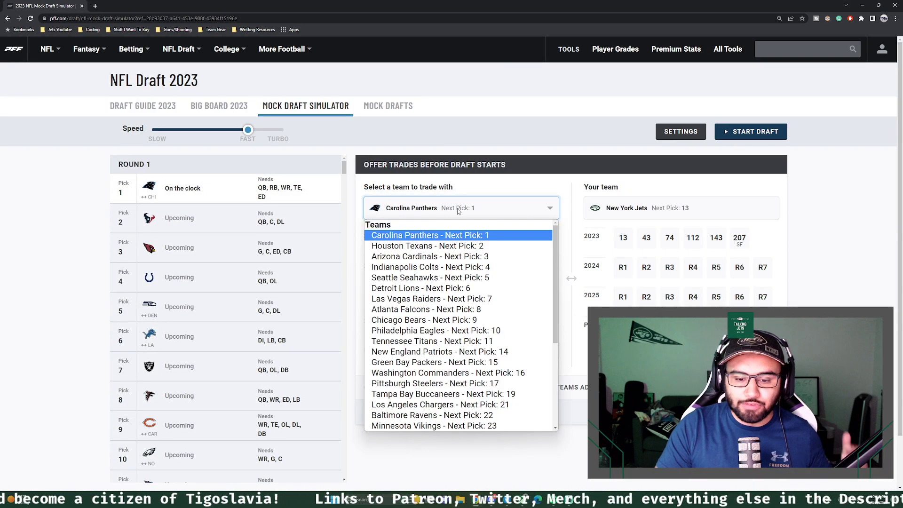
pyautogui.click(485, 362)
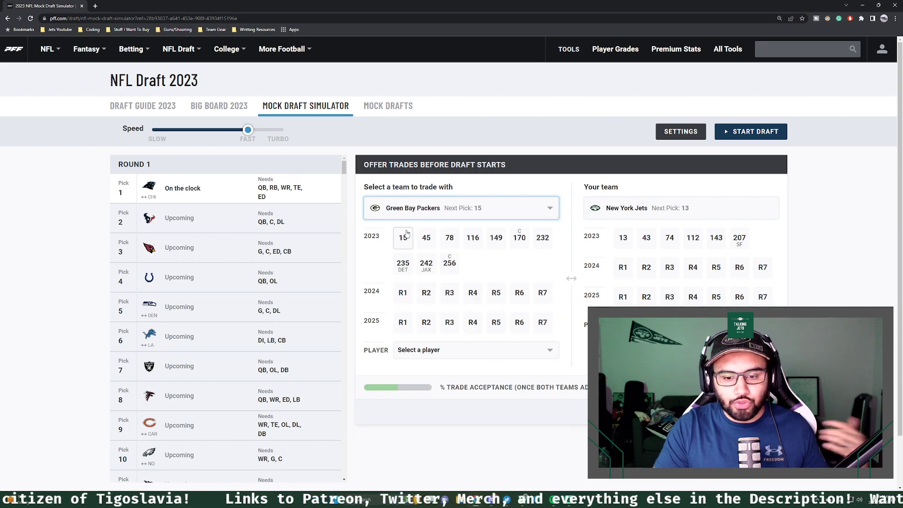
pyautogui.click(471, 349)
pyautogui.click(428, 146)
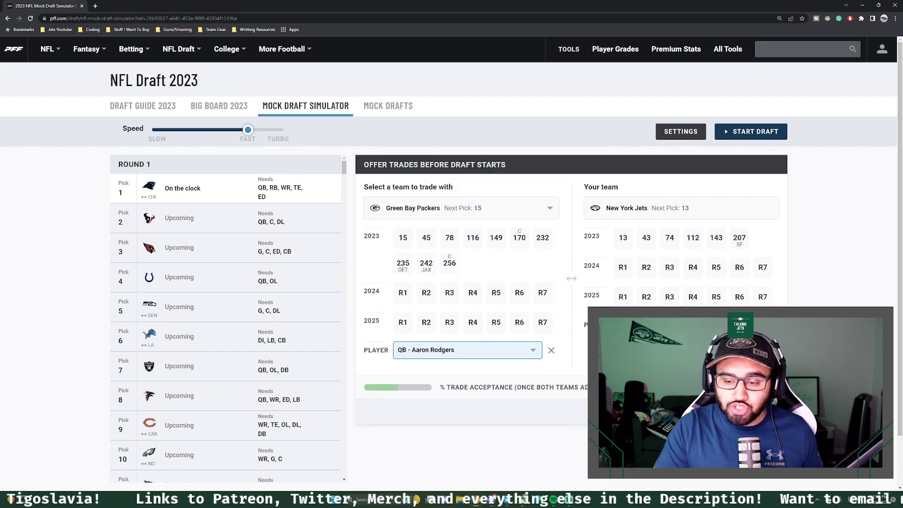
pyautogui.click(647, 245)
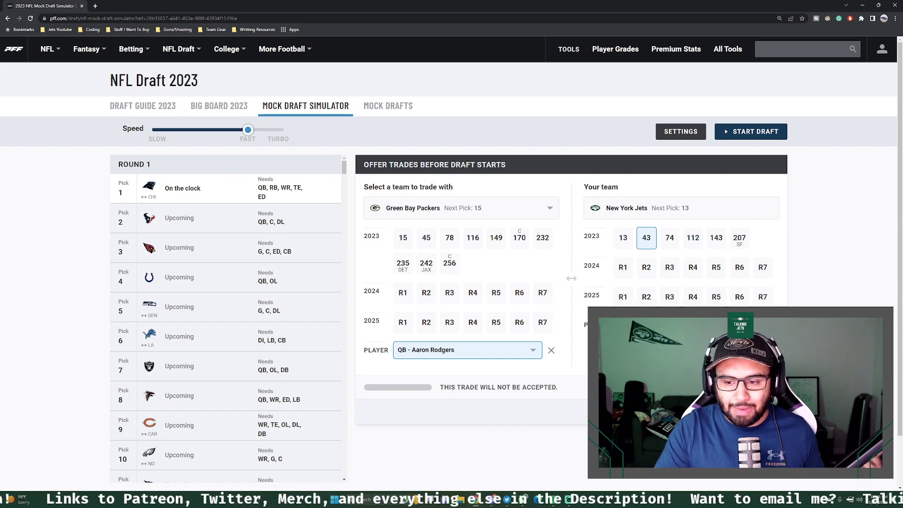
pyautogui.click(693, 268)
pyautogui.click(691, 350)
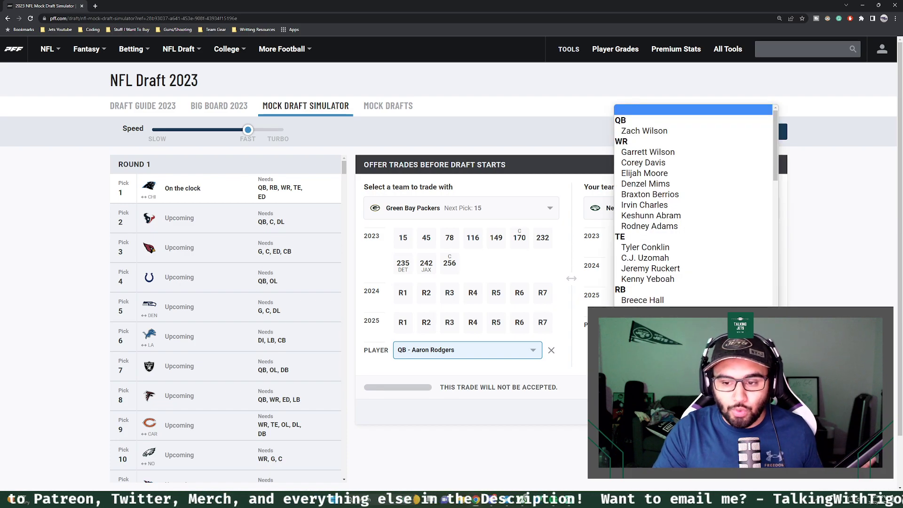
pyautogui.click(693, 162)
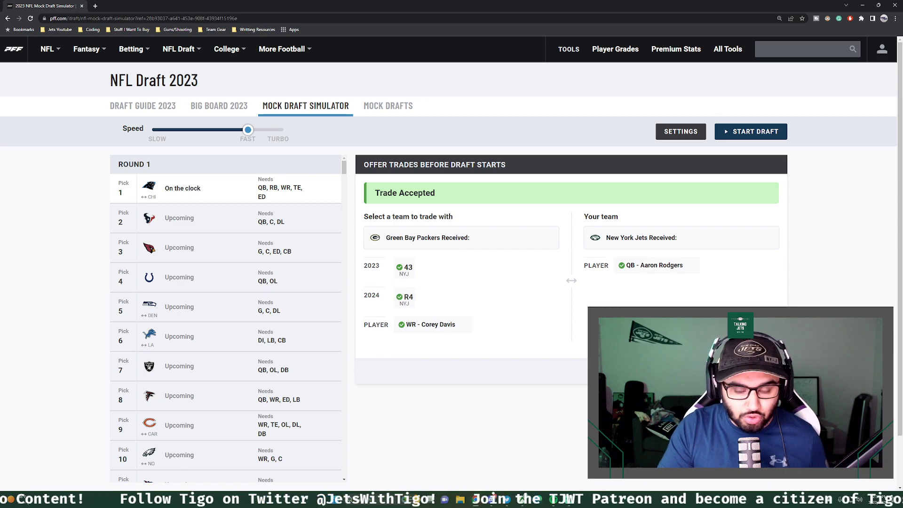
# Start the draft and review Round 1 picks 1–12 until the Jets are on the clock.
pyautogui.click(750, 131)
pyautogui.scroll(-2, 415, 354)
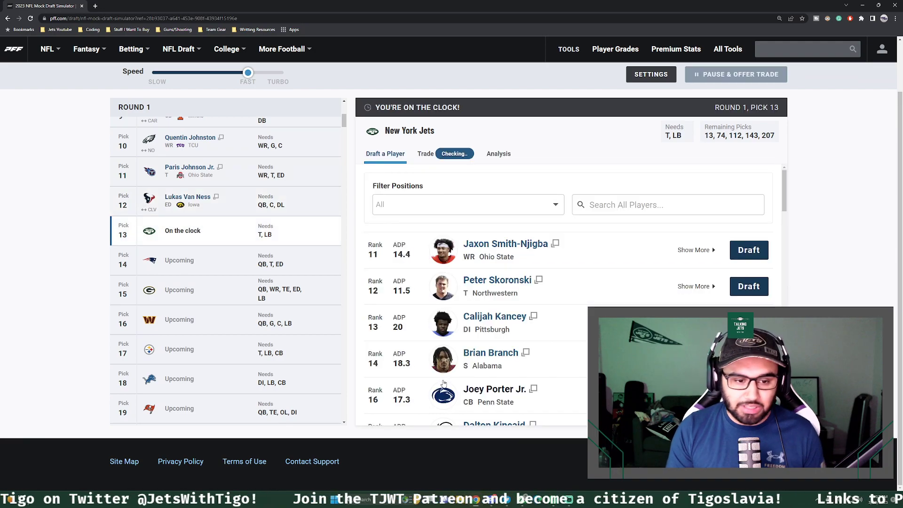
pyautogui.scroll(2, 270, 266)
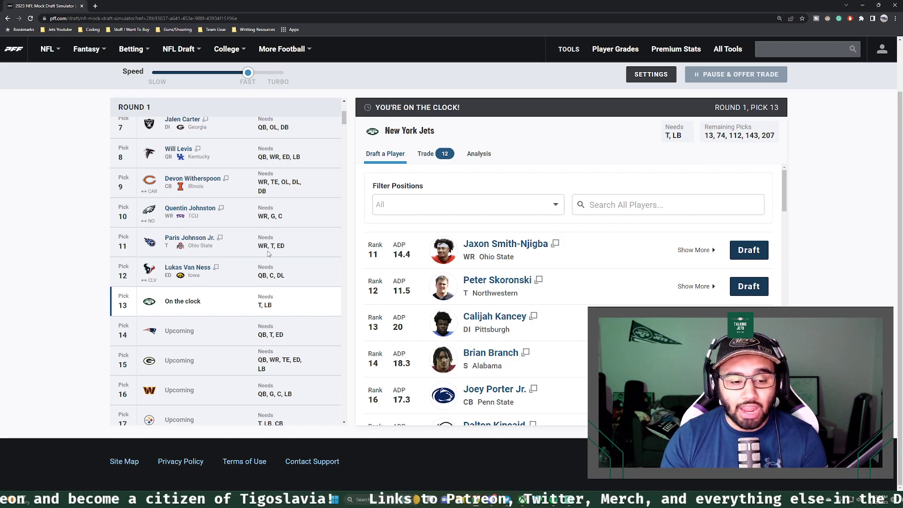
pyautogui.scroll(2, 271, 252)
pyautogui.scroll(1, 268, 254)
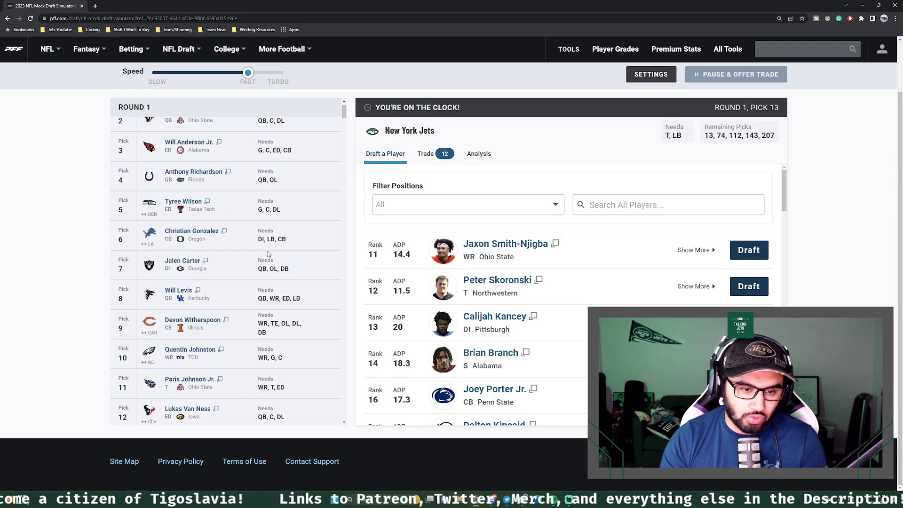
pyautogui.scroll(1, 268, 254)
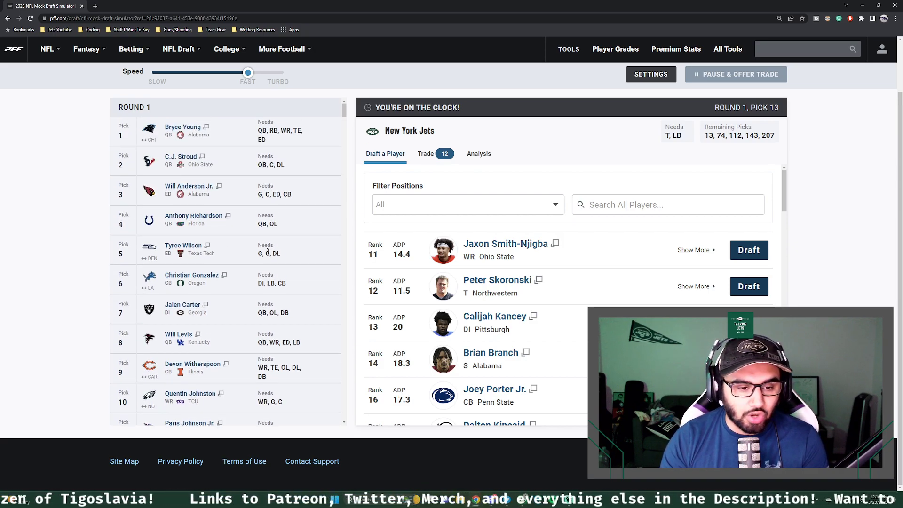
pyautogui.scroll(-1, 269, 252)
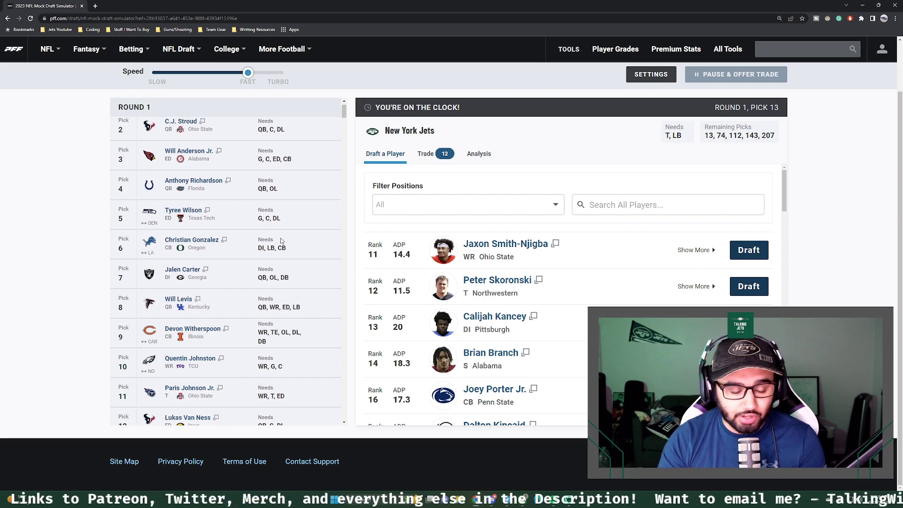
pyautogui.scroll(-1, 303, 254)
pyautogui.scroll(-3, 314, 236)
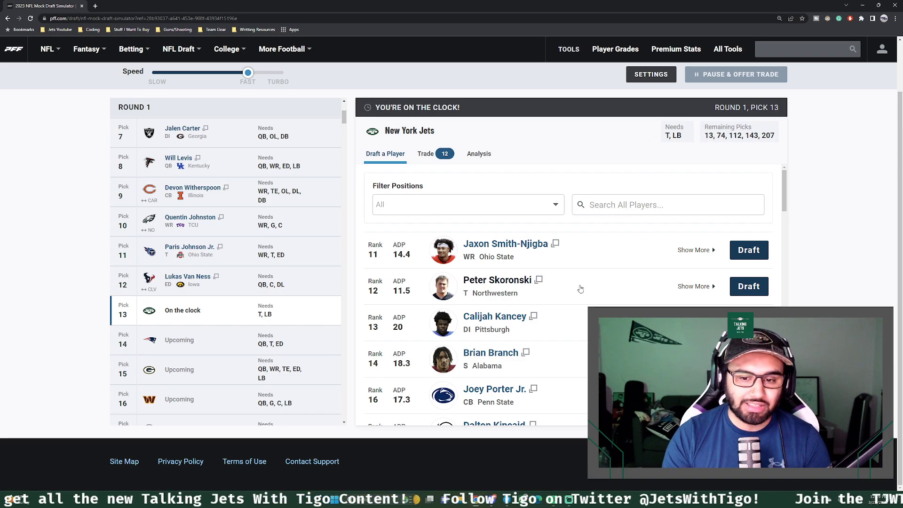
# Propose sending the Jets' pick 13 to the Dallas Cowboys for picks 26, 58 and 90.
pyautogui.click(426, 153)
pyautogui.click(465, 201)
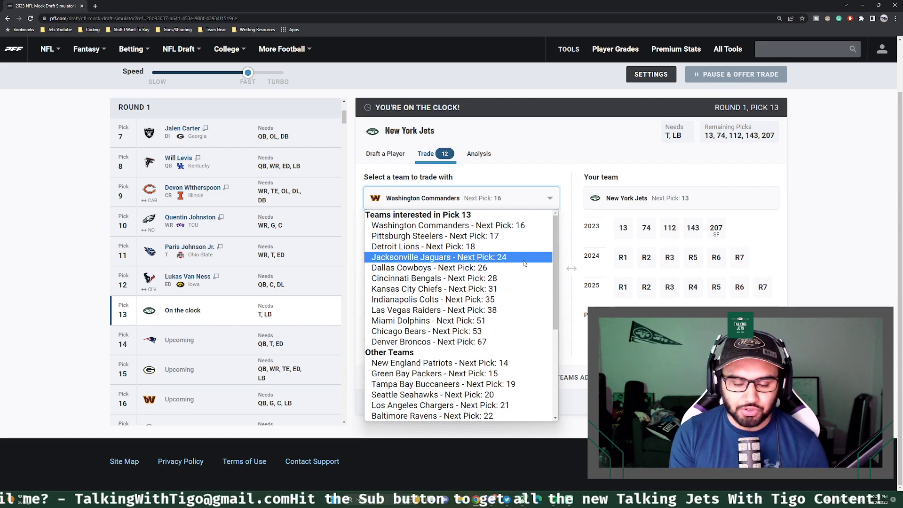
pyautogui.click(520, 268)
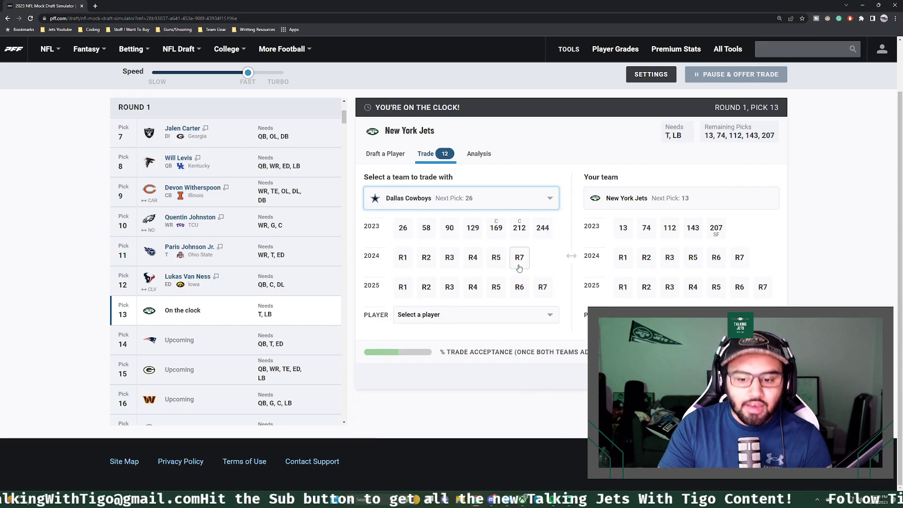
pyautogui.click(406, 235)
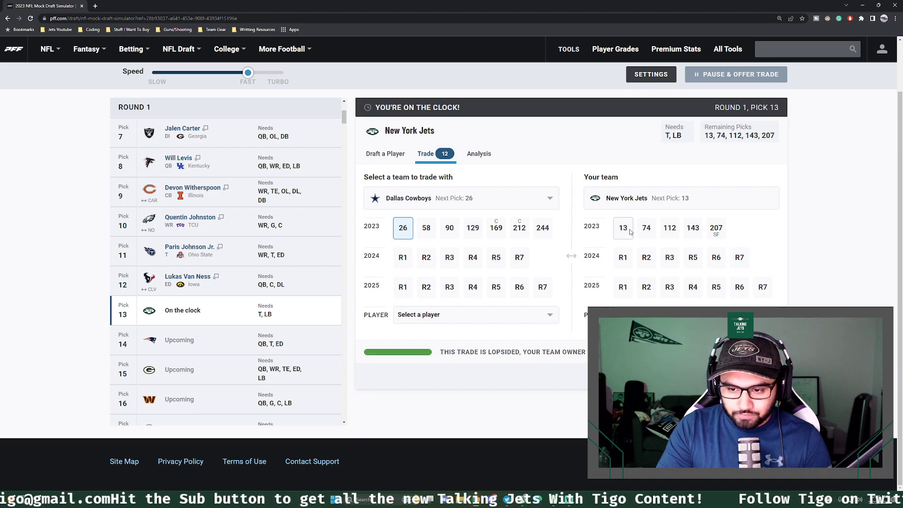
pyautogui.click(631, 232)
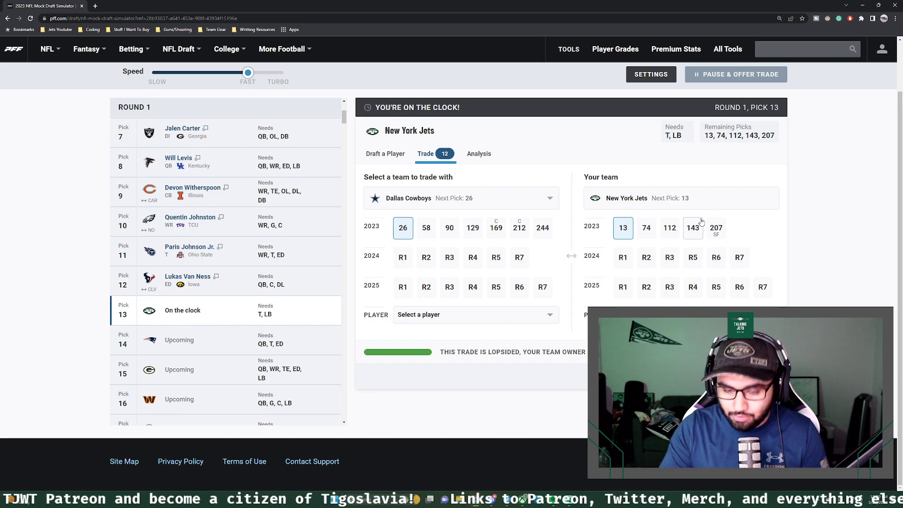
pyautogui.click(426, 228)
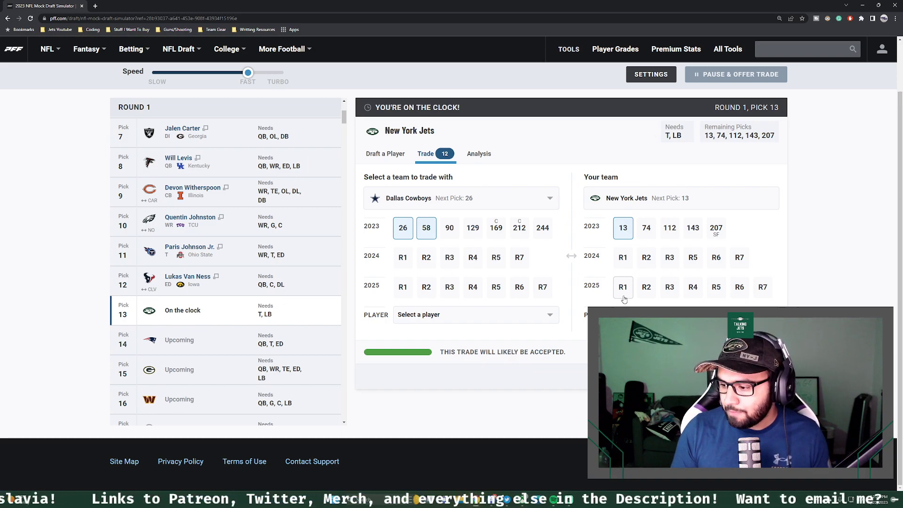
pyautogui.click(450, 228)
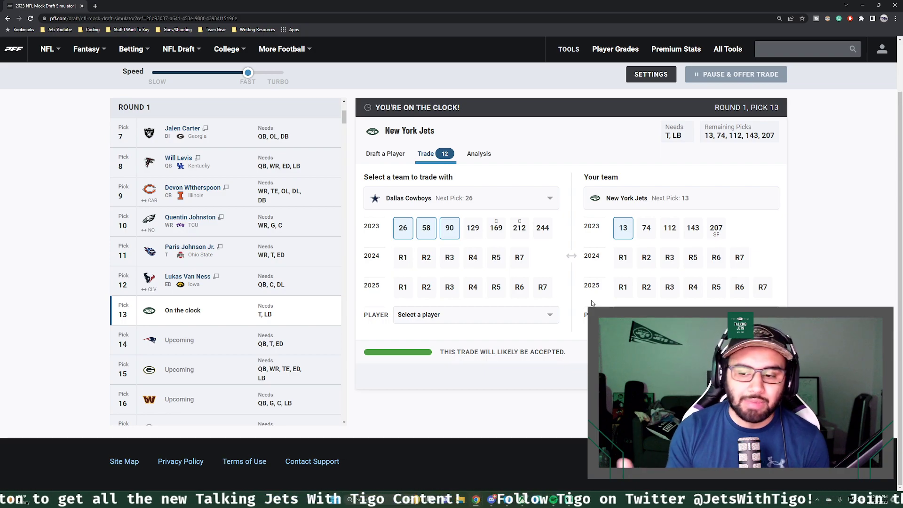
# Send the Dallas offer, then resume the draft up to the Jets' pick at 26.
pyautogui.click(751, 377)
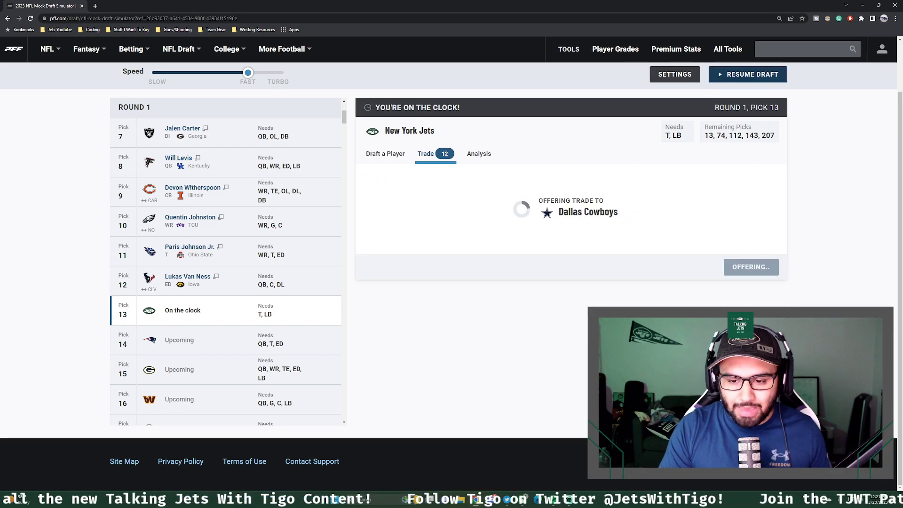
pyautogui.click(746, 293)
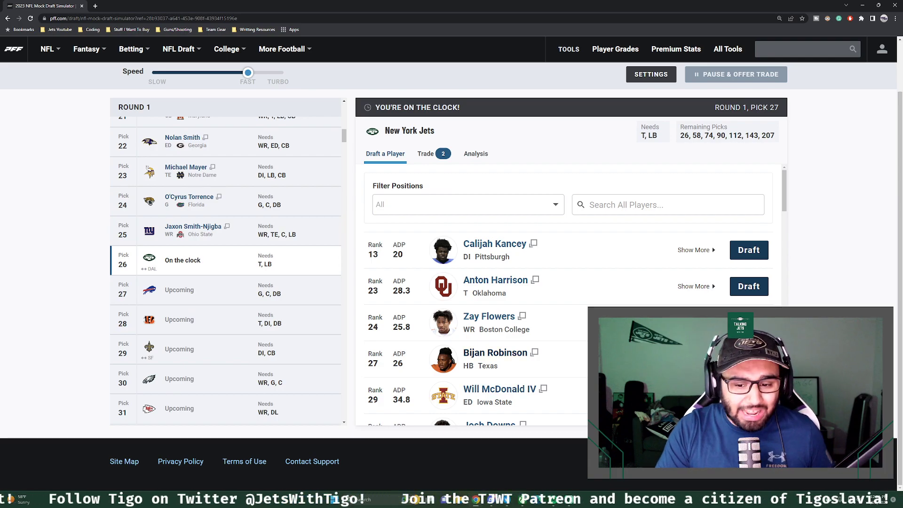
pyautogui.scroll(1, 451, 256)
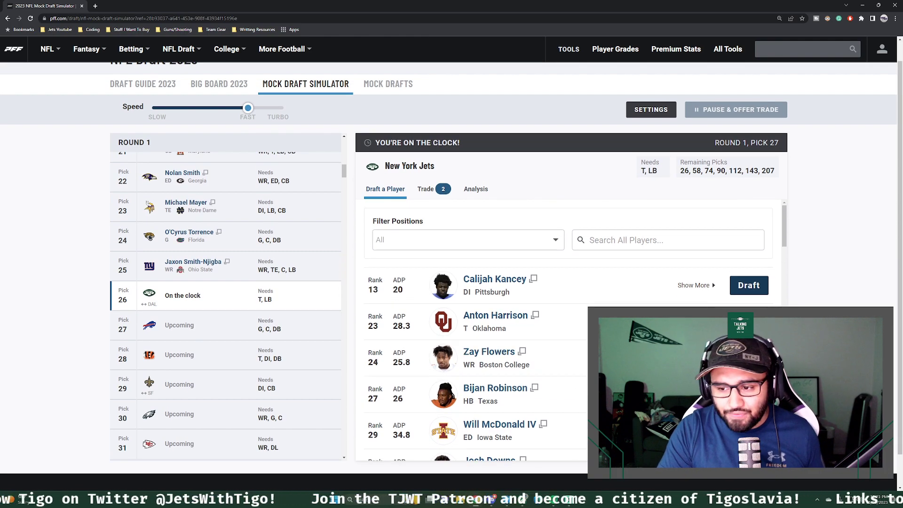
pyautogui.scroll(-1, 452, 256)
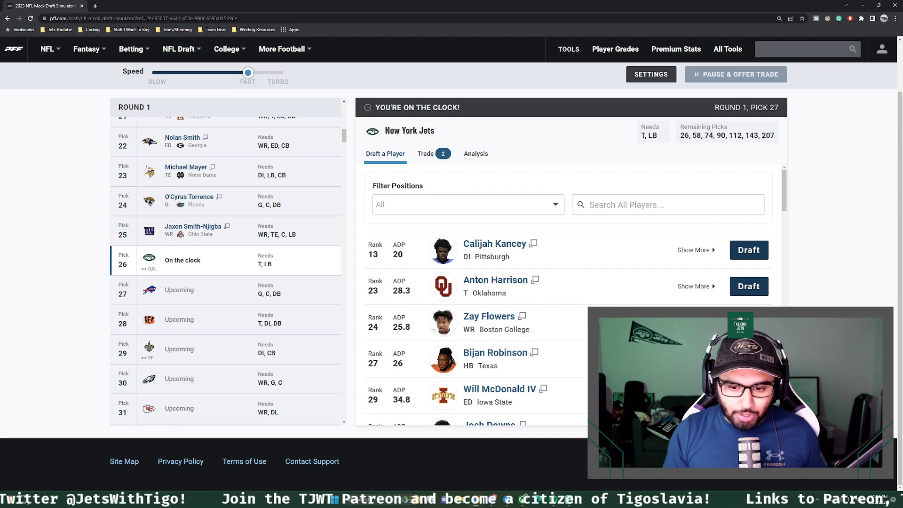
pyautogui.scroll(-3, 568, 297)
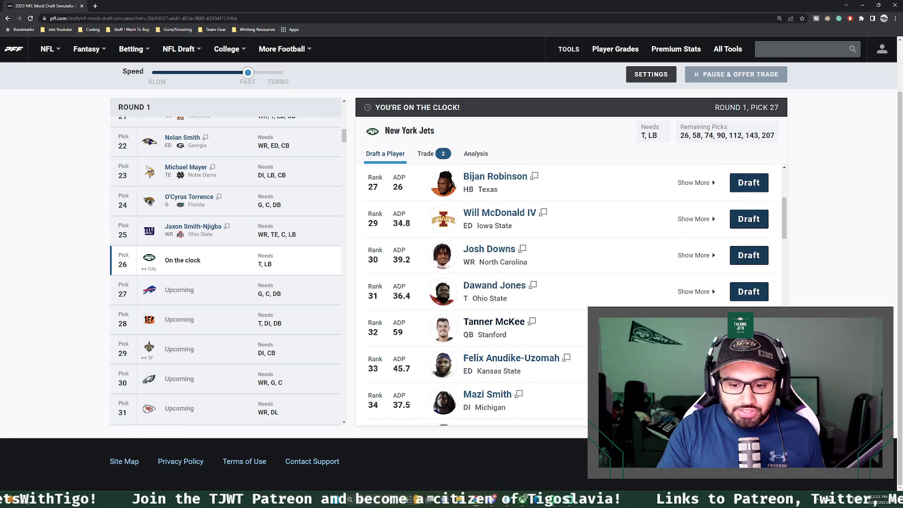
pyautogui.scroll(3, 613, 291)
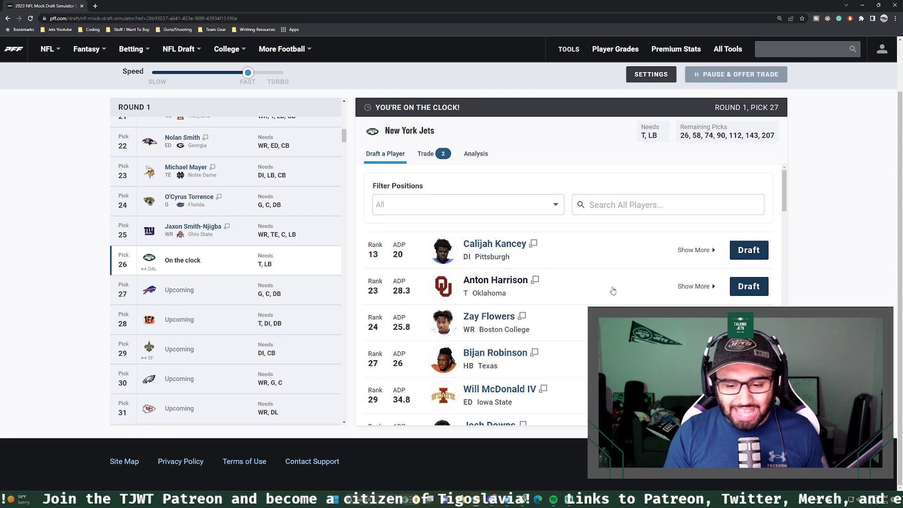
pyautogui.click(512, 280)
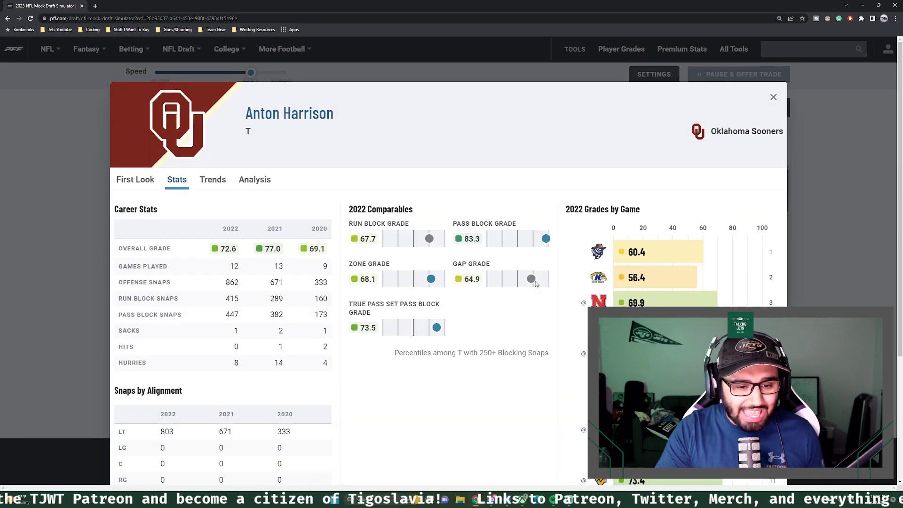
pyautogui.click(139, 183)
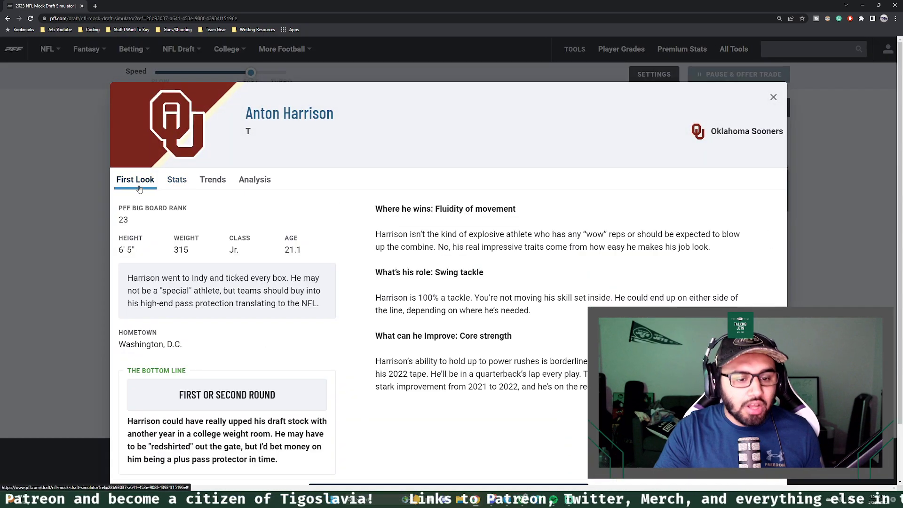
pyautogui.click(73, 221)
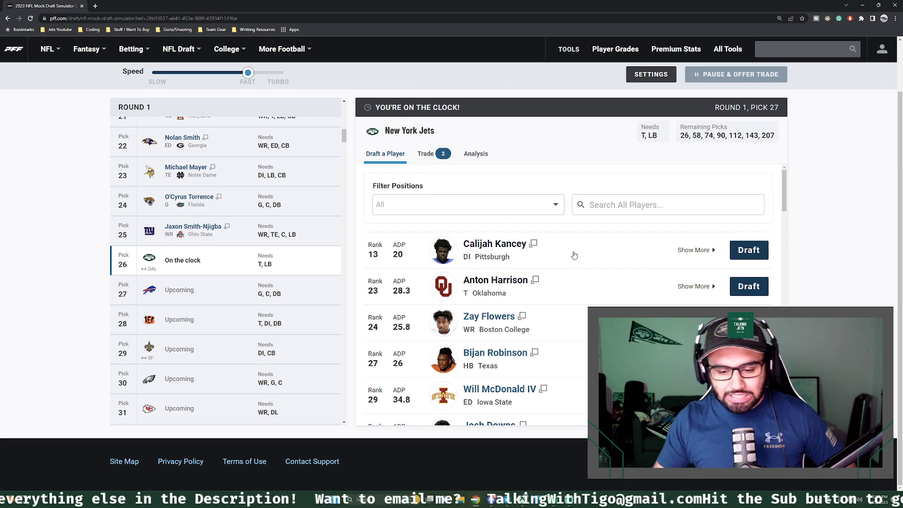
pyautogui.scroll(-4, 579, 268)
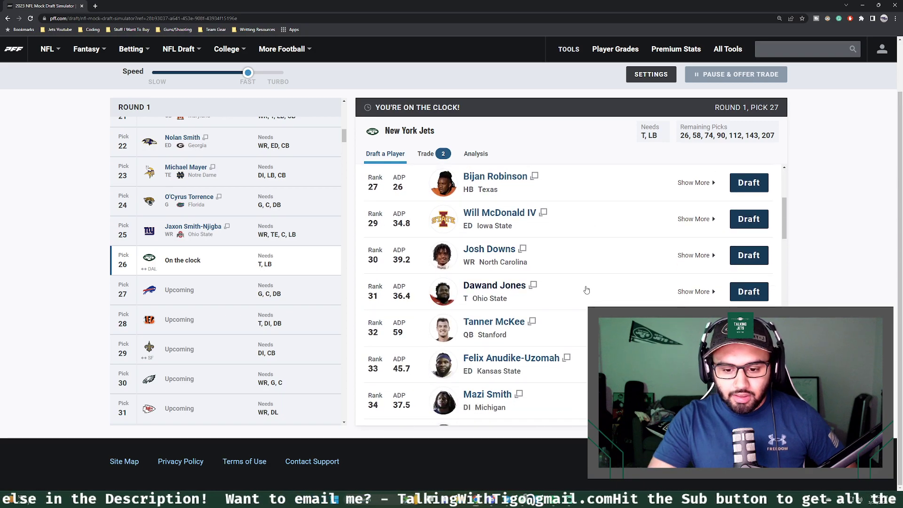
# Draft Calijah Kancey with the Jets' first-round pick at 26.
pyautogui.scroll(-2, 586, 290)
pyautogui.scroll(6, 585, 291)
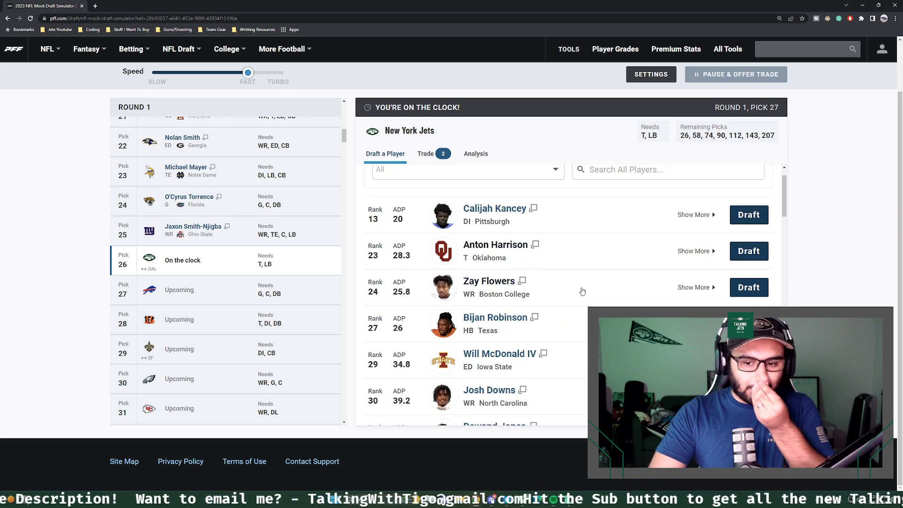
pyautogui.click(753, 219)
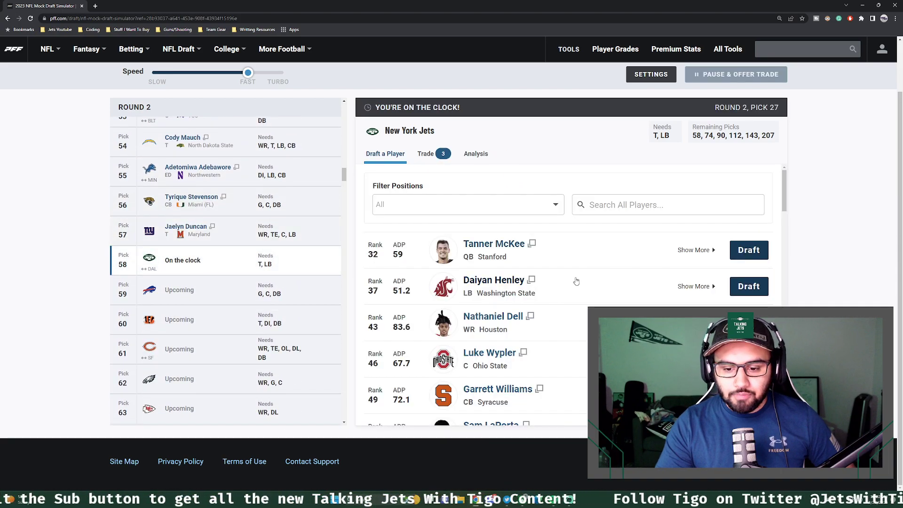
# Take Ohio State center Luke Wypler with pick 58.
pyautogui.scroll(-2, 754, 220)
pyautogui.scroll(3, 572, 294)
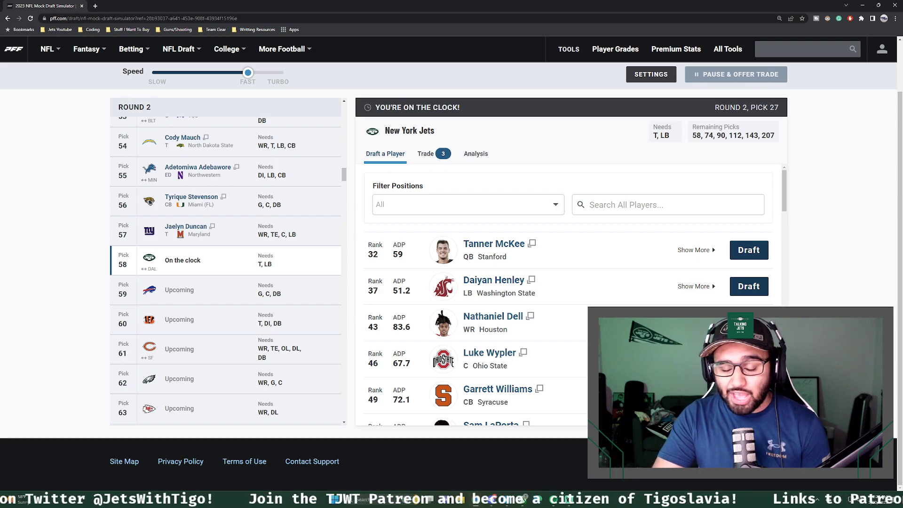
pyautogui.click(749, 359)
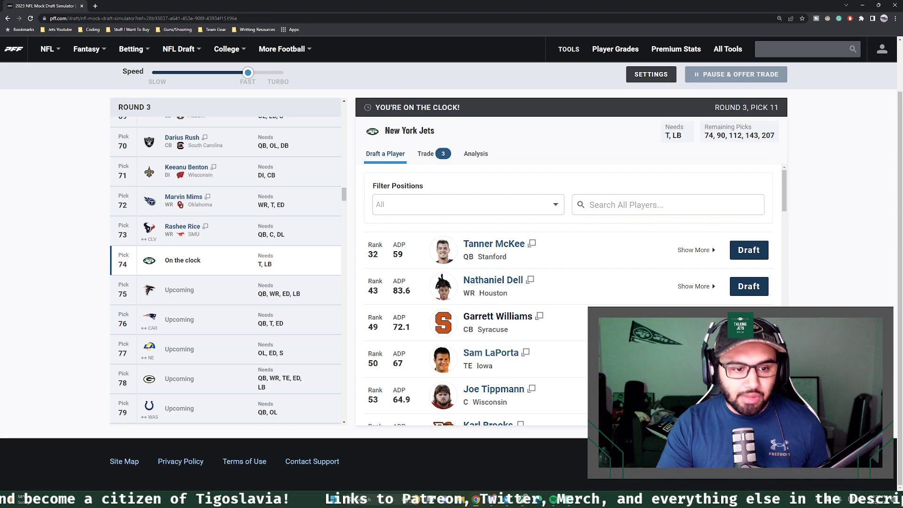
# Browse the available players at pick 74, where Nick Herbig is top-ranked.
pyautogui.scroll(-4, 569, 297)
pyautogui.scroll(-6, 569, 297)
pyautogui.scroll(-6, 569, 297)
pyautogui.scroll(-4, 569, 296)
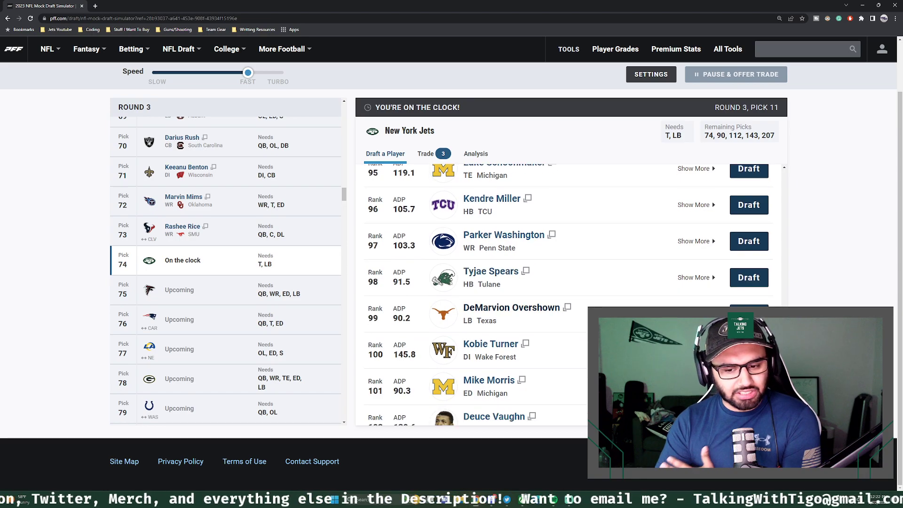
pyautogui.scroll(-3, 569, 296)
pyautogui.scroll(15, 569, 296)
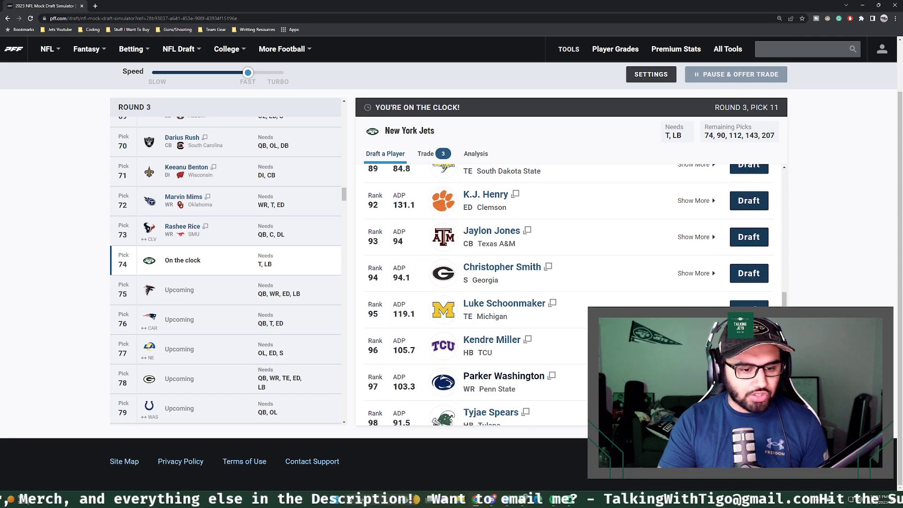
pyautogui.scroll(-5, 570, 297)
pyautogui.scroll(-2, 630, 304)
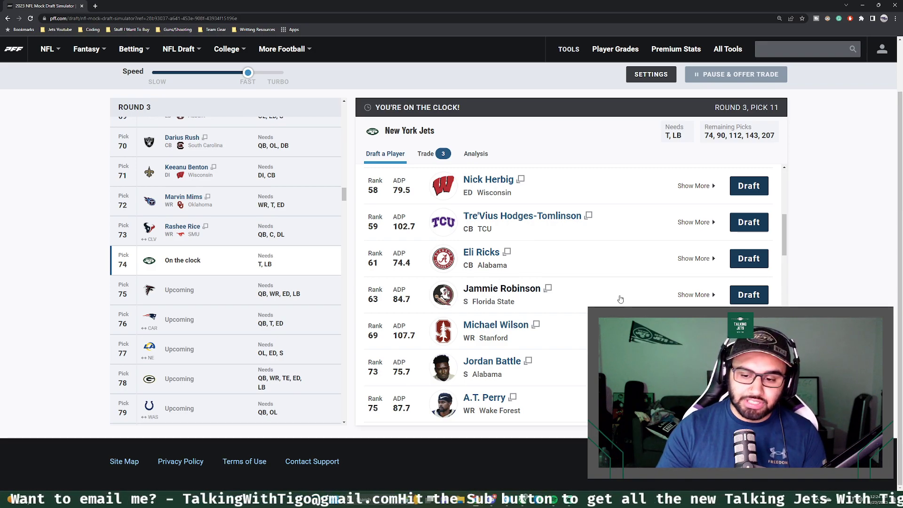
# Draft Florida State safety Jammie Robinson at pick 74.
pyautogui.click(749, 295)
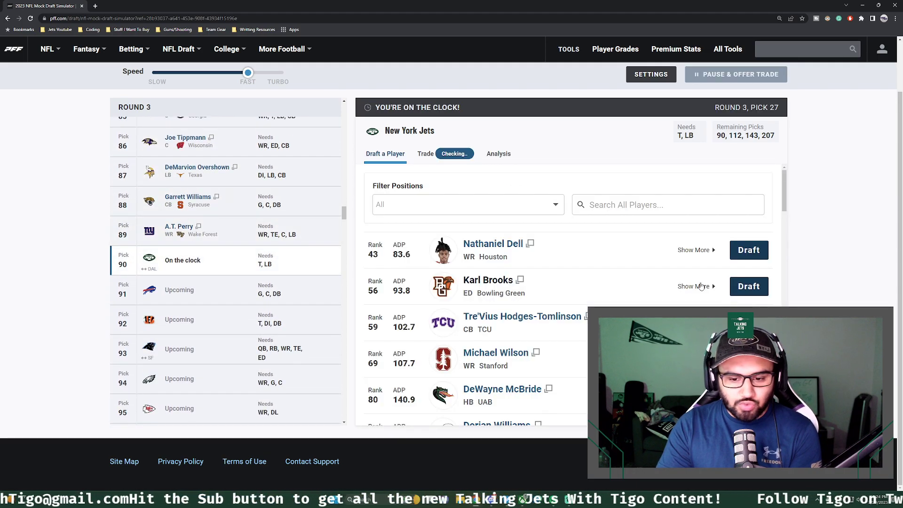
pyautogui.scroll(-6, 632, 273)
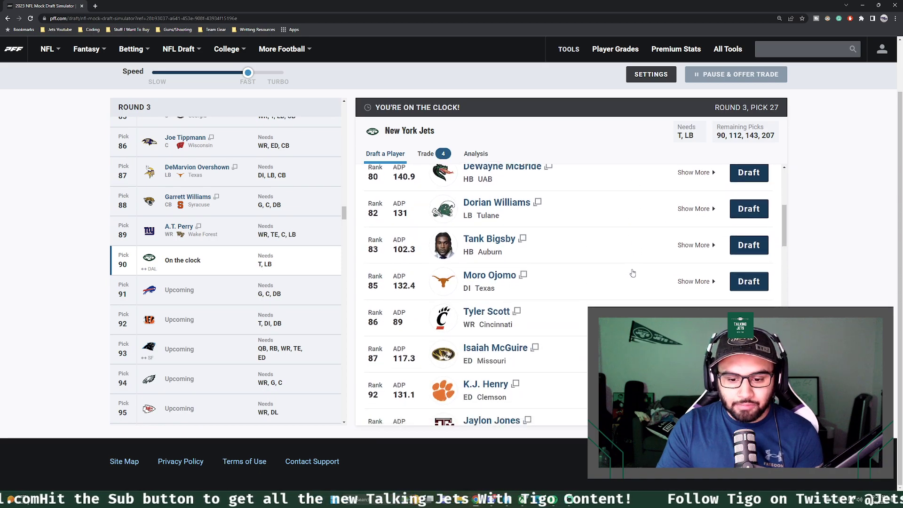
pyautogui.scroll(-6, 632, 273)
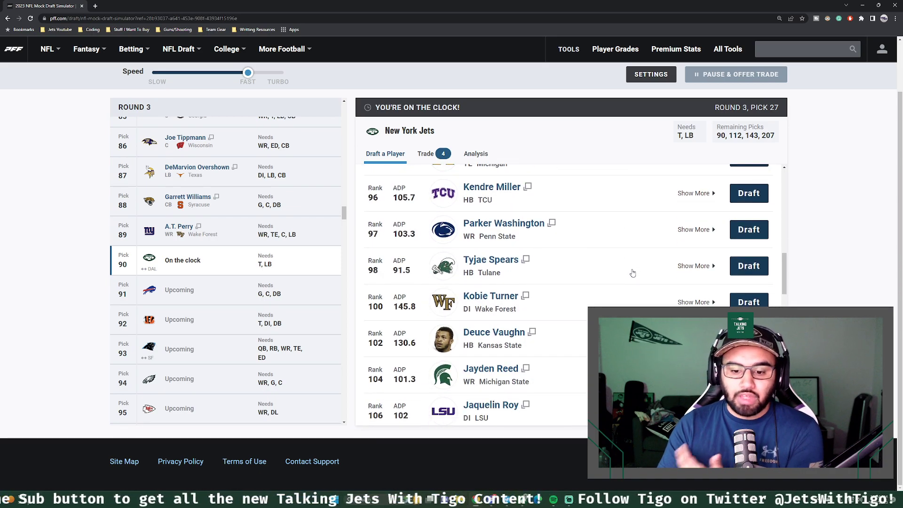
pyautogui.scroll(-3, 632, 273)
pyautogui.scroll(8, 634, 270)
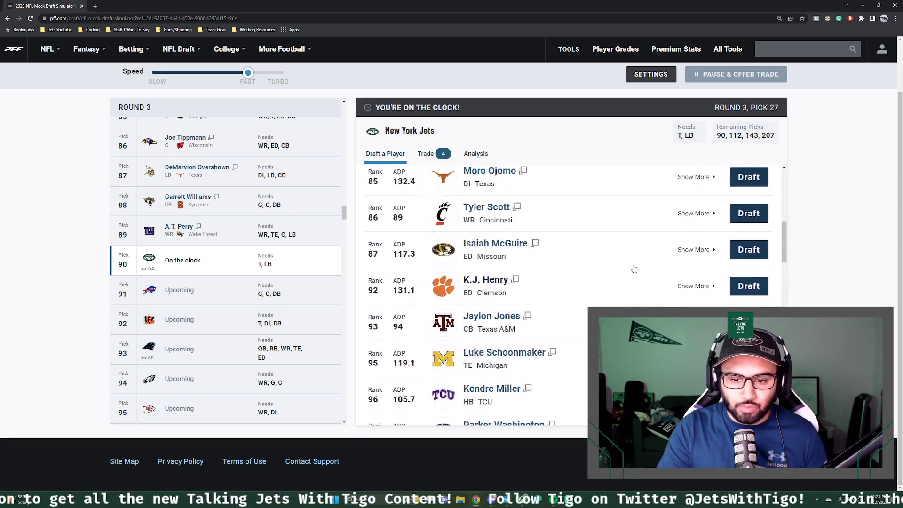
pyautogui.scroll(8, 612, 268)
# Filter the player list to OT, browse the tackles, then reset the filter to All.
pyautogui.click(491, 266)
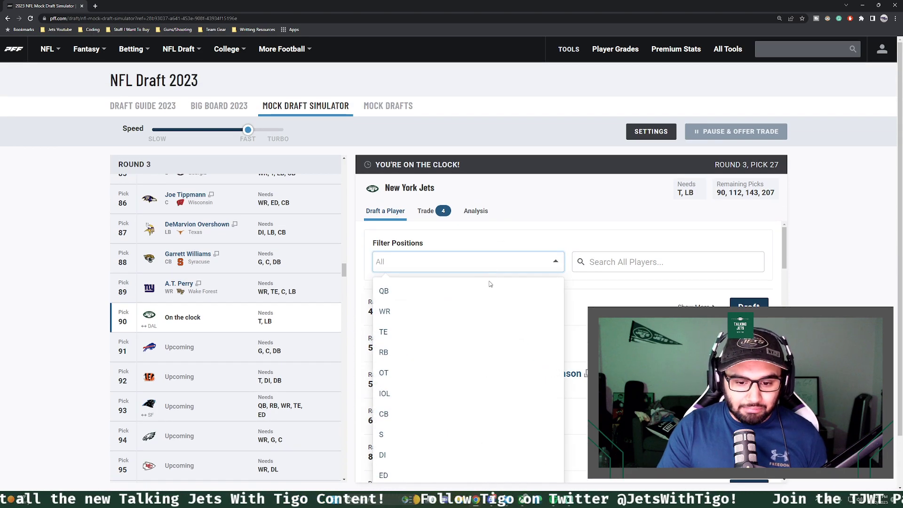
pyautogui.click(435, 373)
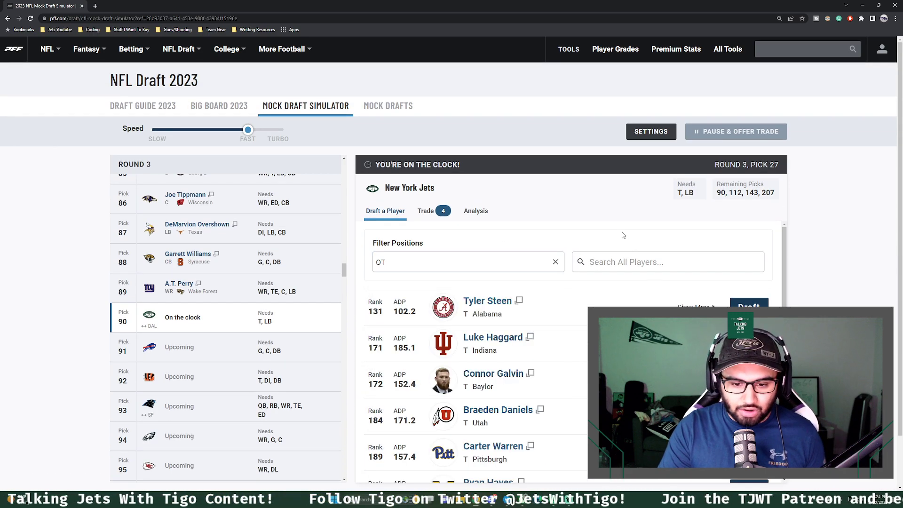
pyautogui.scroll(-1, 622, 232)
pyautogui.scroll(2, 271, 285)
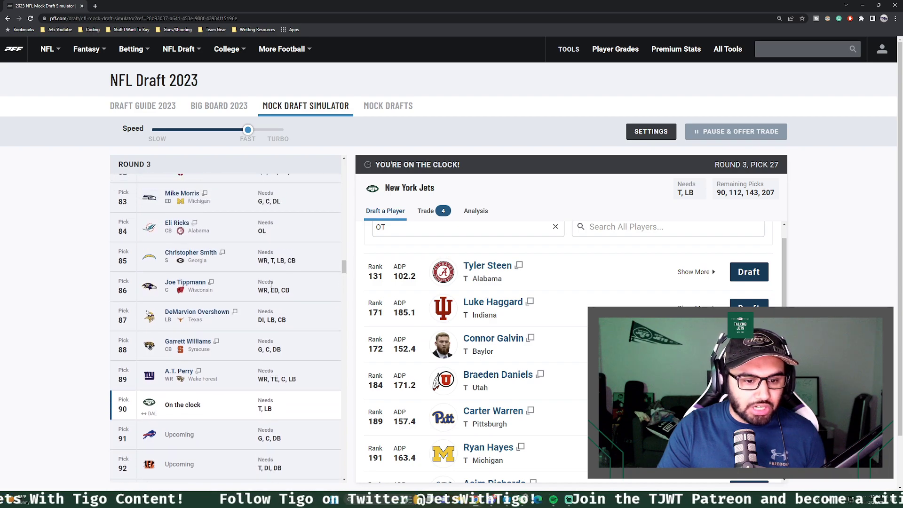
pyautogui.scroll(4, 270, 285)
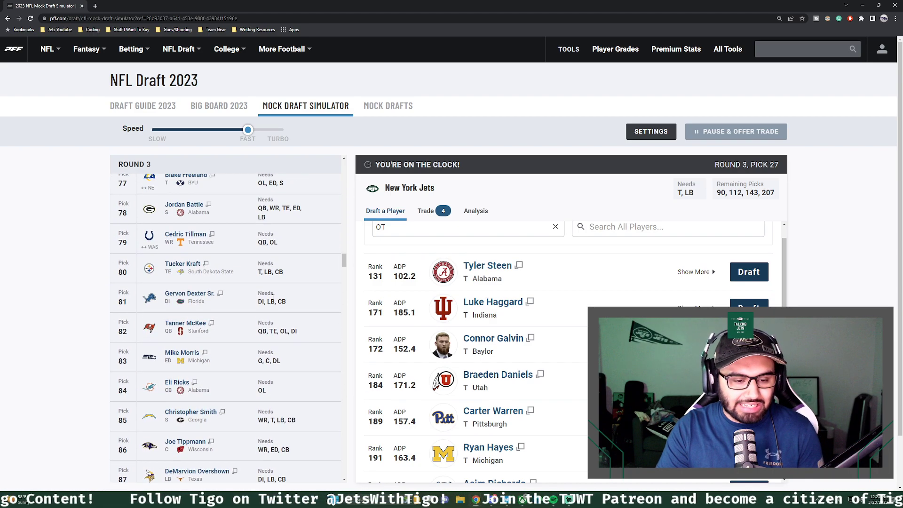
pyautogui.scroll(2, 273, 297)
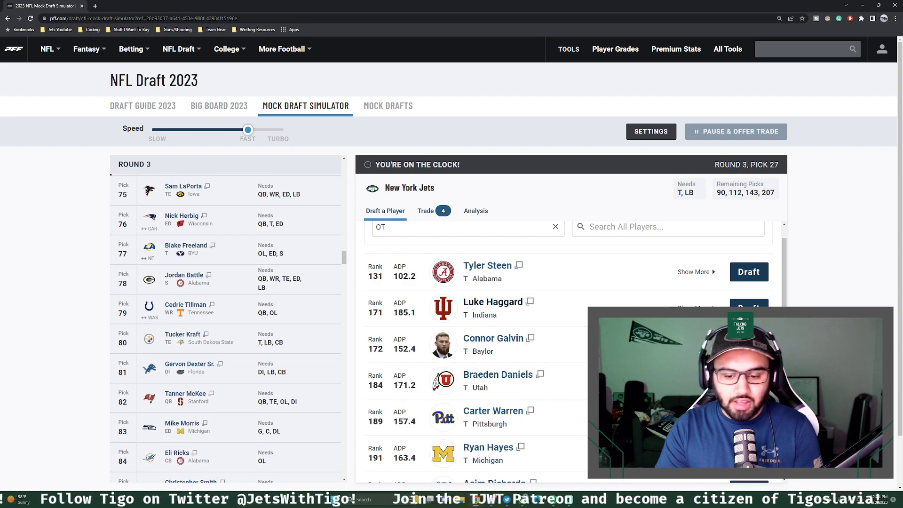
pyautogui.scroll(1, 569, 263)
pyautogui.scroll(-1, 836, 256)
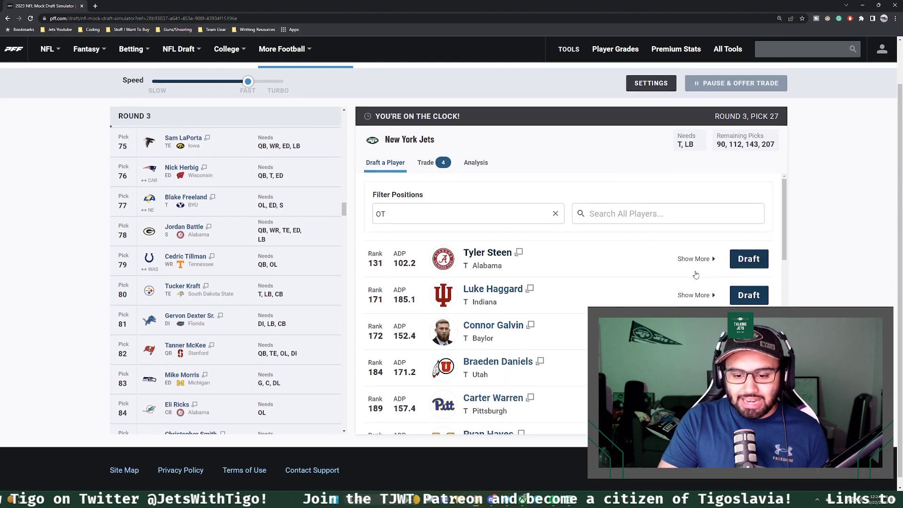
pyautogui.scroll(-4, 632, 279)
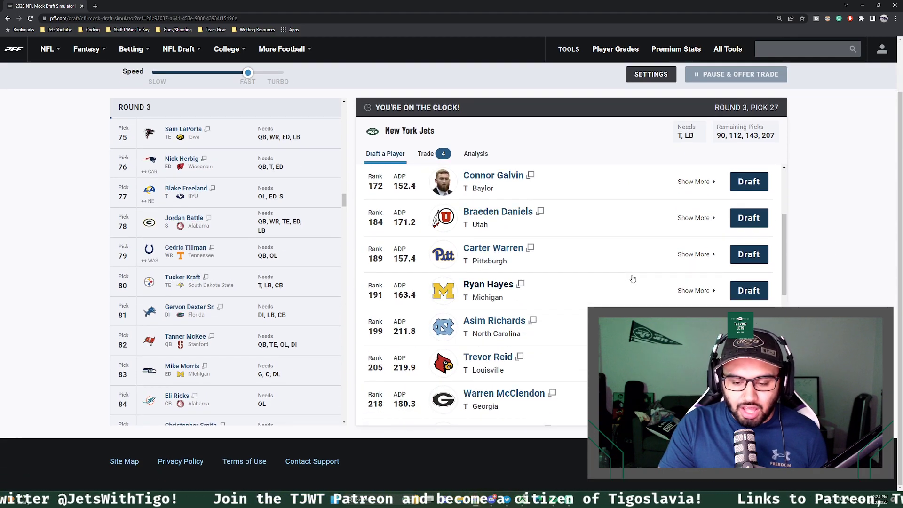
pyautogui.scroll(5, 632, 279)
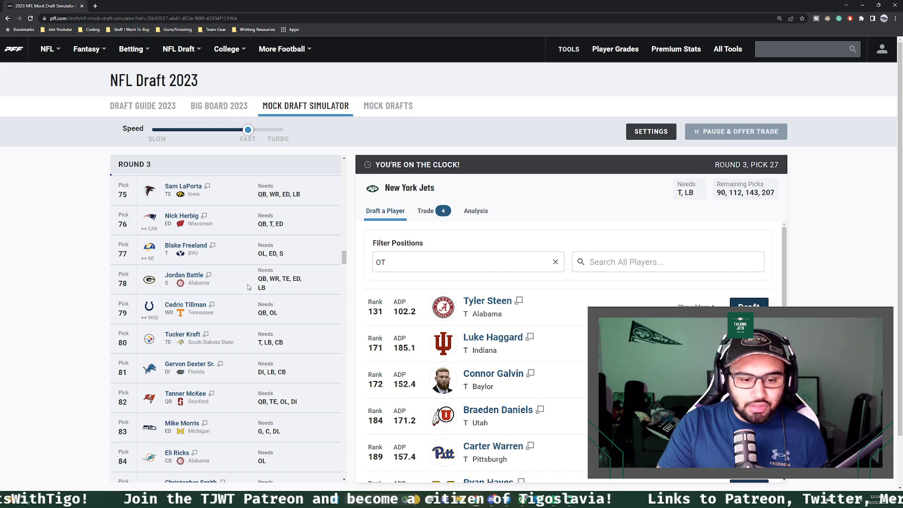
pyautogui.scroll(6, 248, 284)
pyautogui.click(550, 262)
pyautogui.click(556, 262)
pyautogui.click(557, 263)
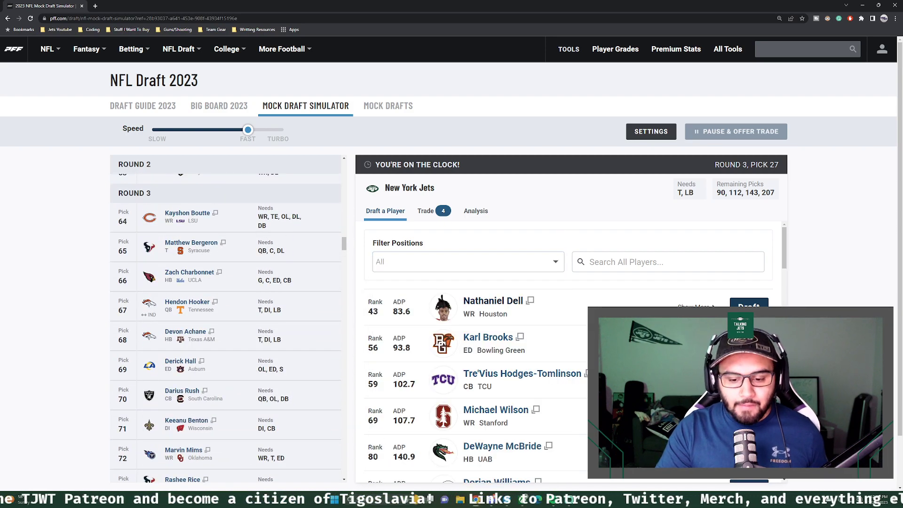
pyautogui.scroll(-3, 610, 288)
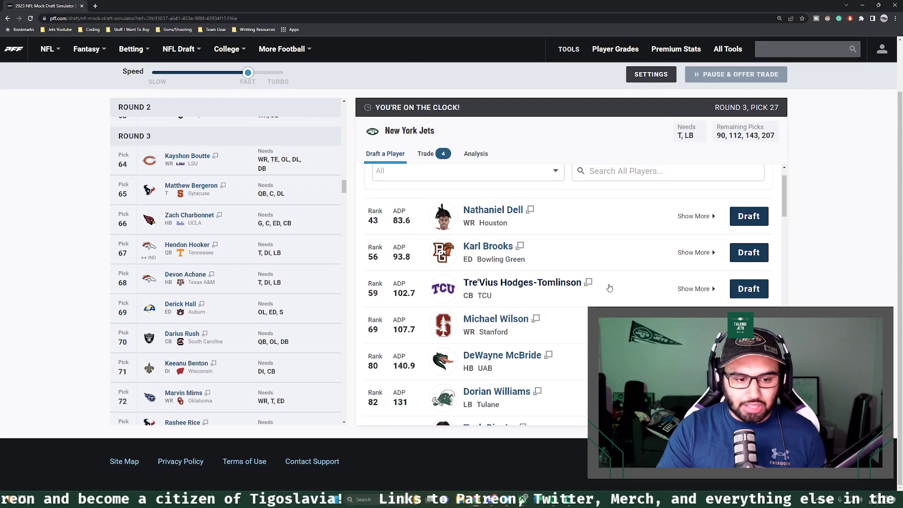
pyautogui.scroll(1, 609, 287)
pyautogui.scroll(-10, 244, 266)
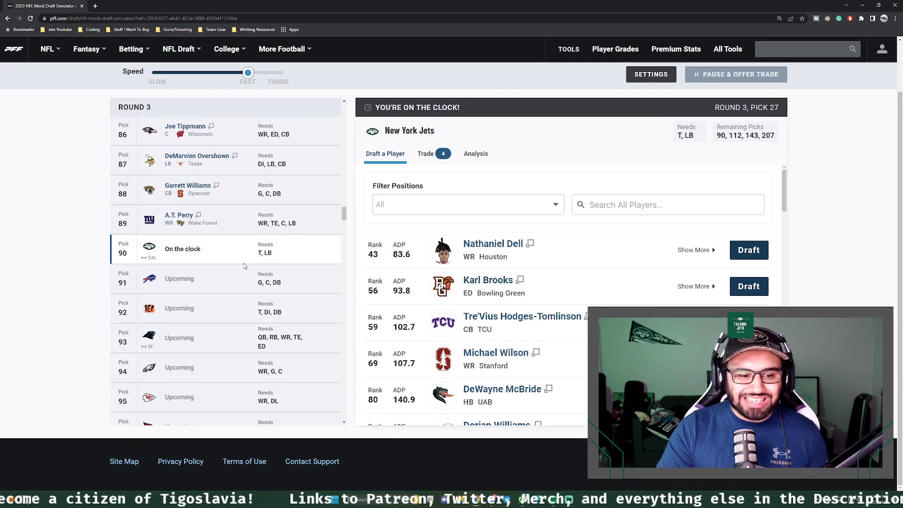
pyautogui.scroll(-1, 244, 266)
pyautogui.scroll(-2, 570, 297)
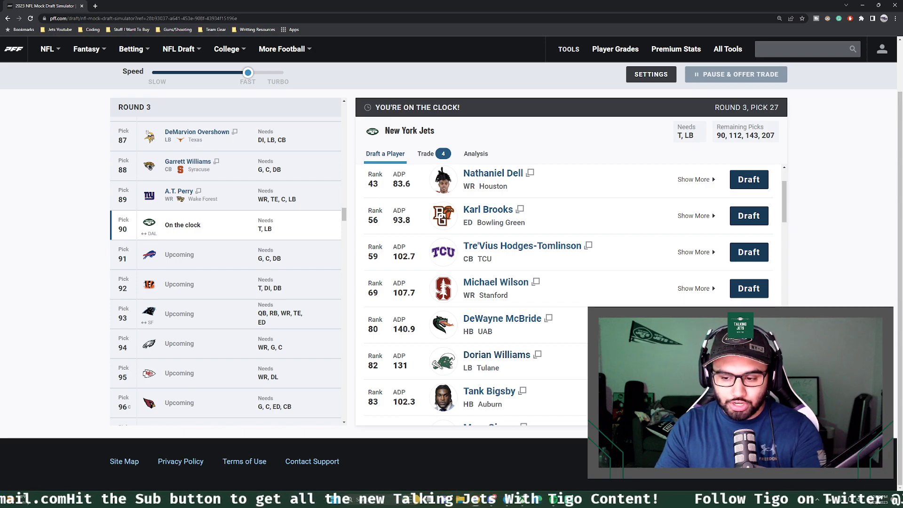
# Draft Tulane linebacker Dorian Williams at 90 and browse the round 4 player pool.
pyautogui.click(749, 362)
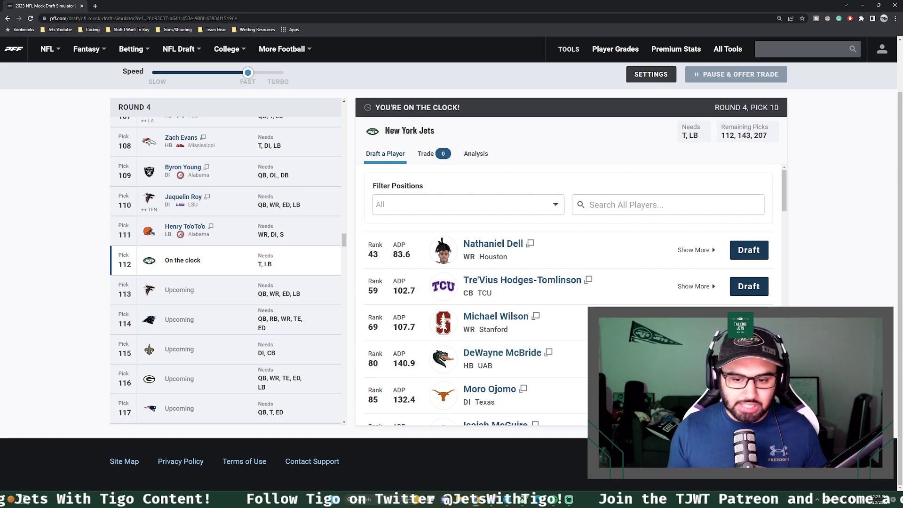
pyautogui.scroll(-1, 508, 353)
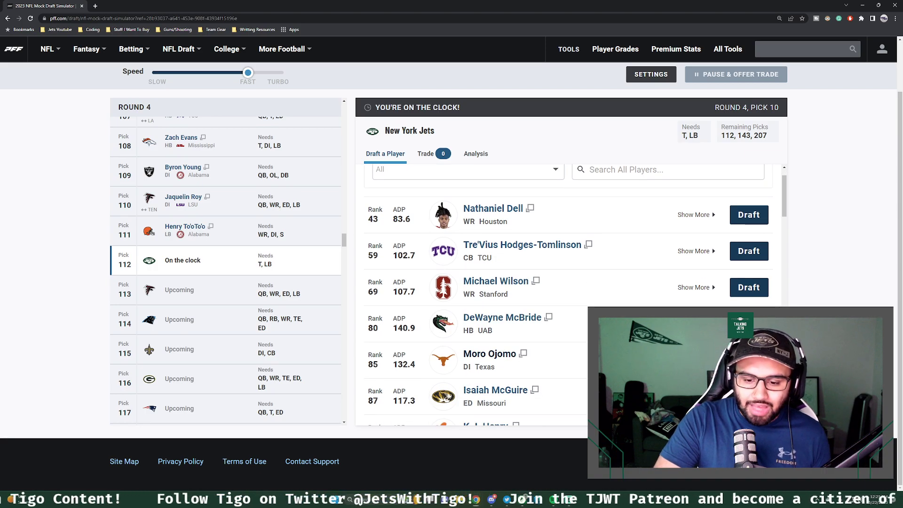
pyautogui.scroll(-2, 568, 291)
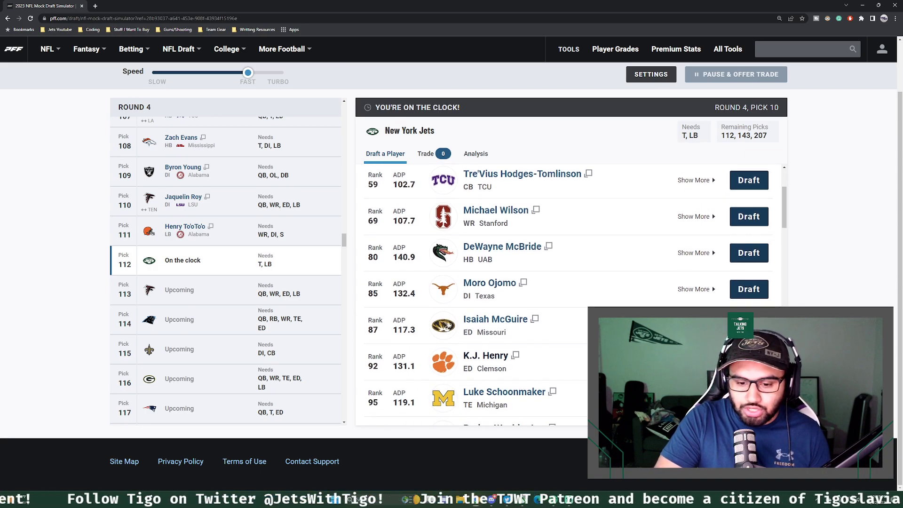
pyautogui.scroll(-4, 564, 296)
pyautogui.scroll(-5, 565, 296)
pyautogui.scroll(-6, 564, 296)
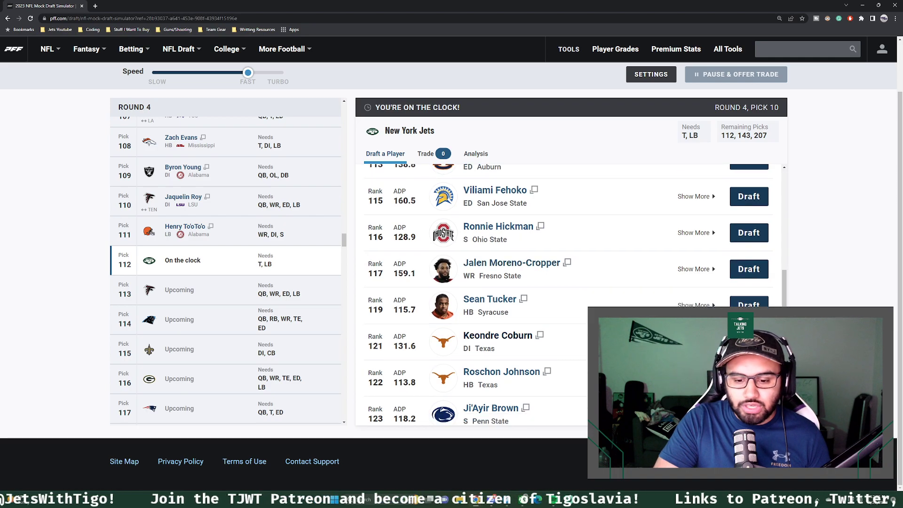
pyautogui.scroll(12, 564, 297)
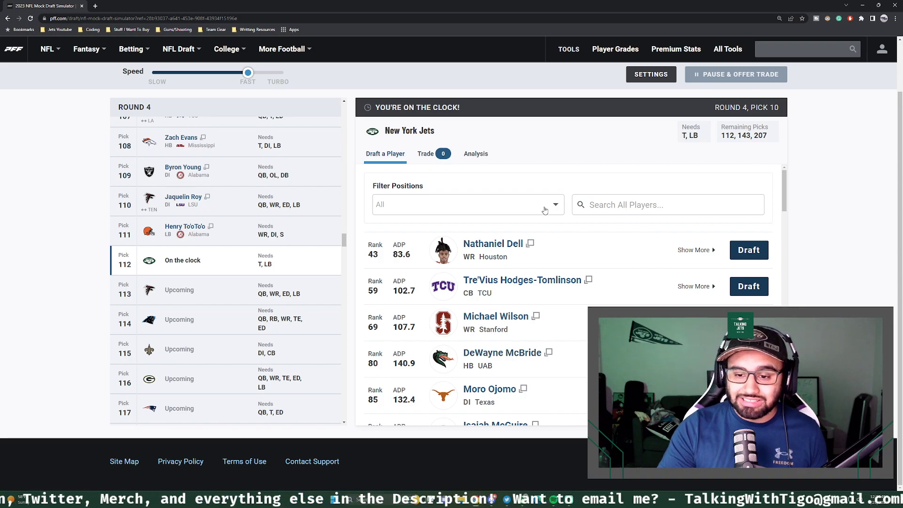
# Filter the available players to offensive tackles, browse them, then clear the filter.
pyautogui.click(470, 204)
pyautogui.click(413, 326)
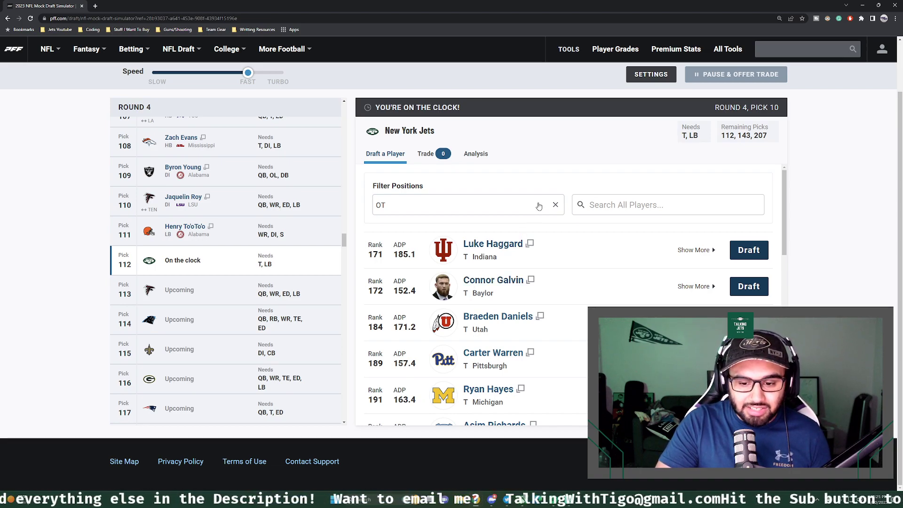
pyautogui.scroll(-2, 563, 282)
pyautogui.scroll(-1, 567, 296)
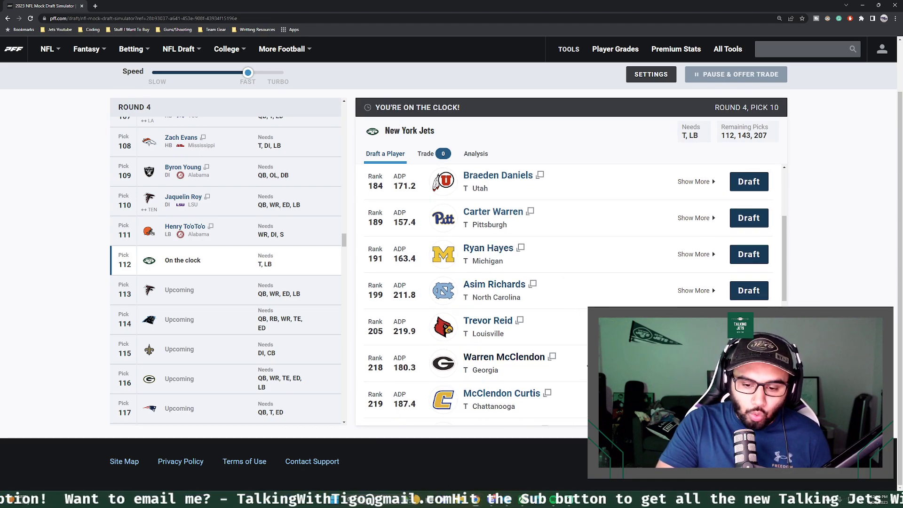
pyautogui.scroll(2, 574, 358)
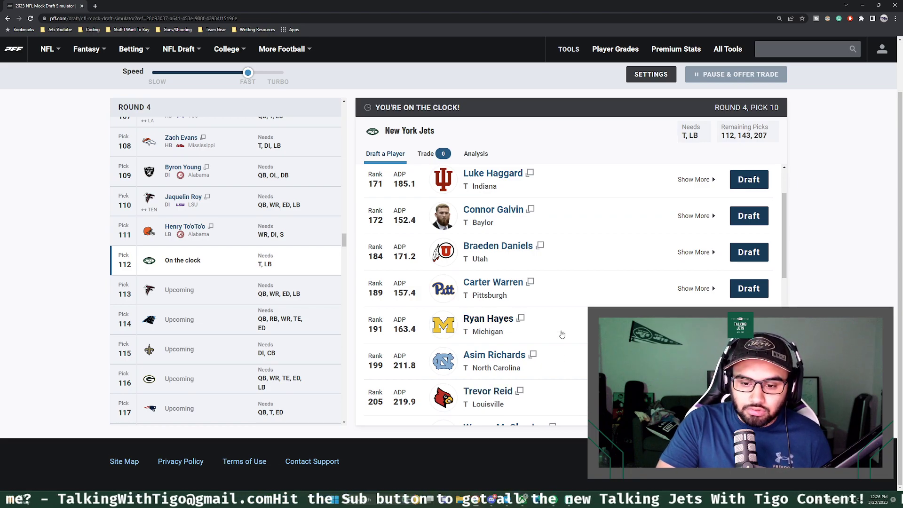
pyautogui.scroll(-6, 562, 334)
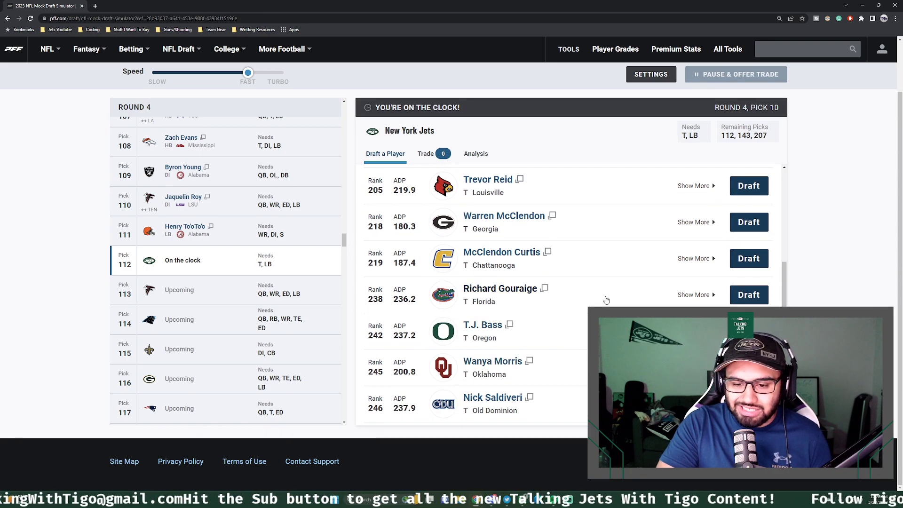
pyautogui.scroll(-1, 573, 371)
pyautogui.scroll(1, 573, 371)
pyautogui.scroll(3, 573, 372)
pyautogui.scroll(5, 573, 371)
pyautogui.click(554, 262)
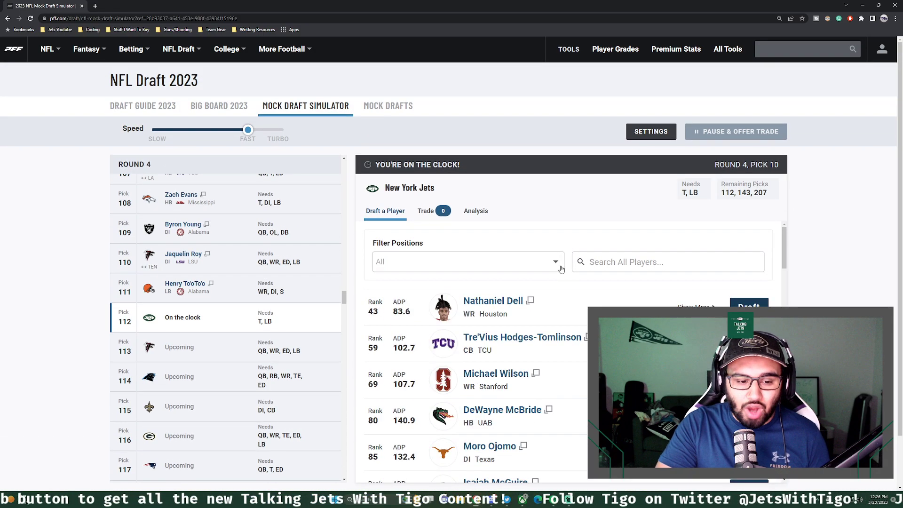
# Draft Texas running back Roschon Johnson with pick 112.
pyautogui.scroll(-4, 554, 263)
pyautogui.scroll(-3, 475, 350)
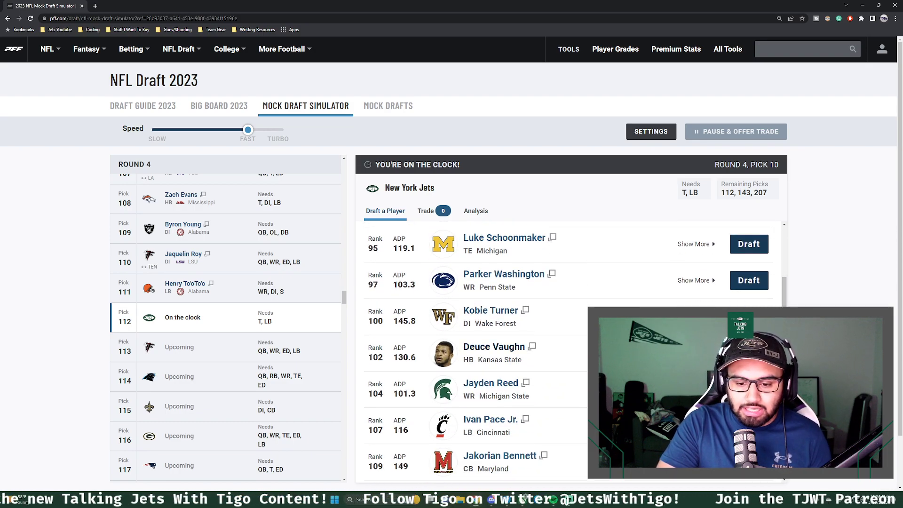
pyautogui.scroll(-8, 494, 350)
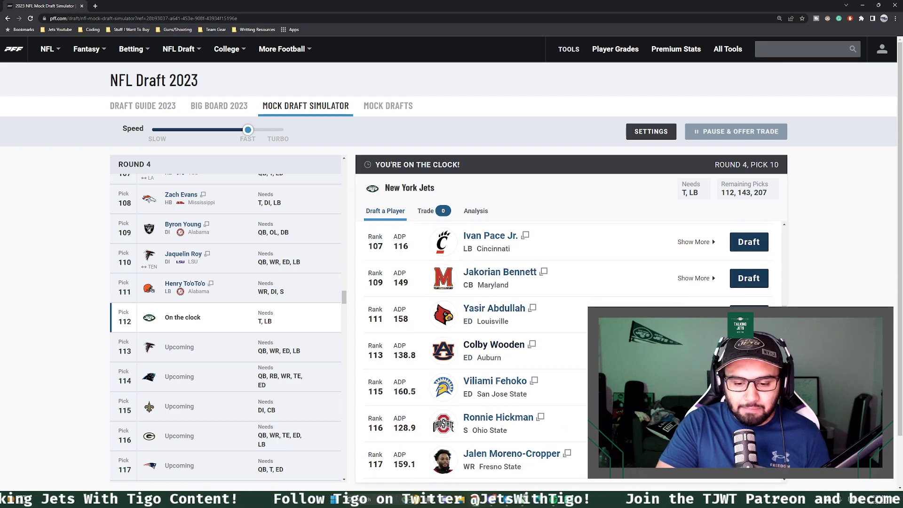
pyautogui.scroll(-1, 494, 351)
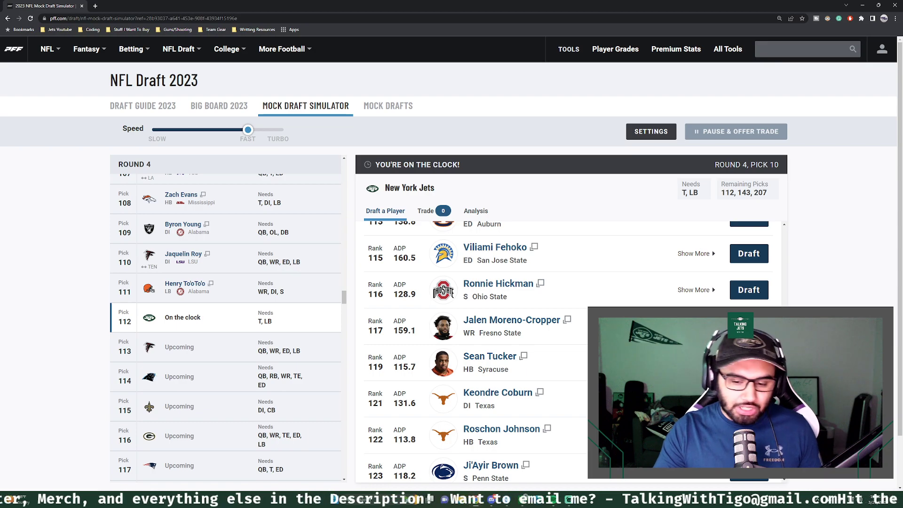
pyautogui.click(749, 435)
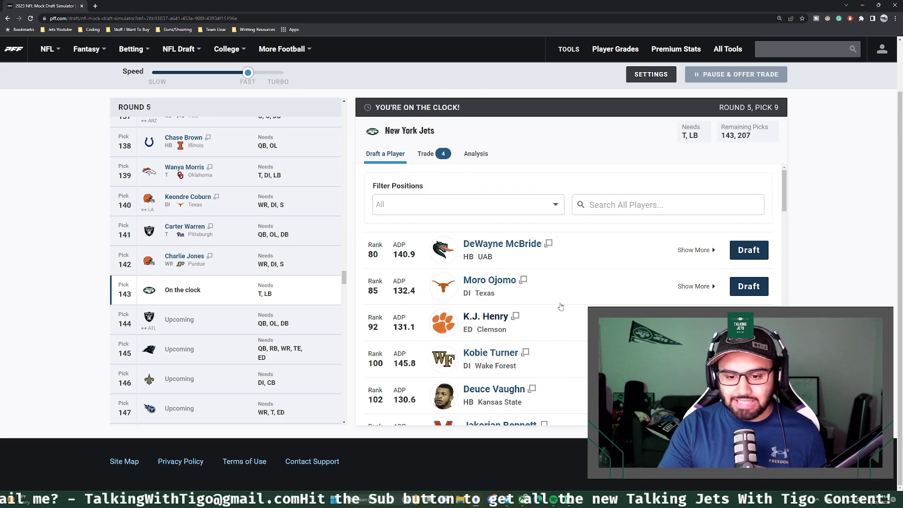
# Try the OT filter, clear it, then show only ED edge rushers led by K.J. Henry.
pyautogui.scroll(-1, 555, 269)
pyautogui.scroll(1, 551, 264)
pyautogui.click(537, 205)
pyautogui.click(431, 334)
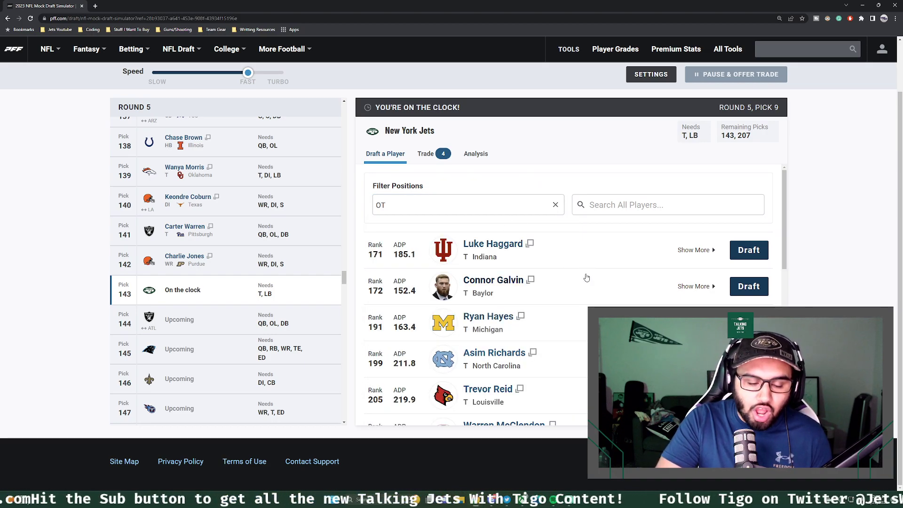
pyautogui.click(555, 205)
pyautogui.click(497, 207)
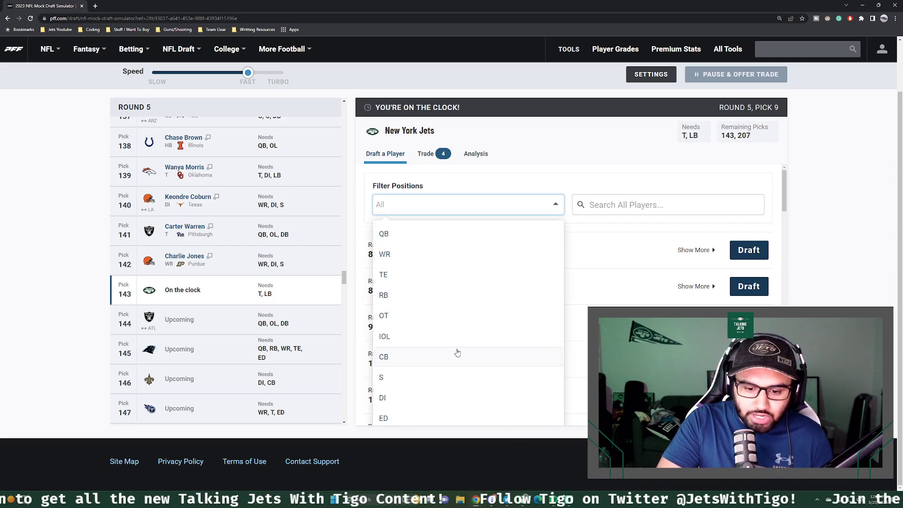
pyautogui.click(405, 324)
pyautogui.scroll(1, 648, 182)
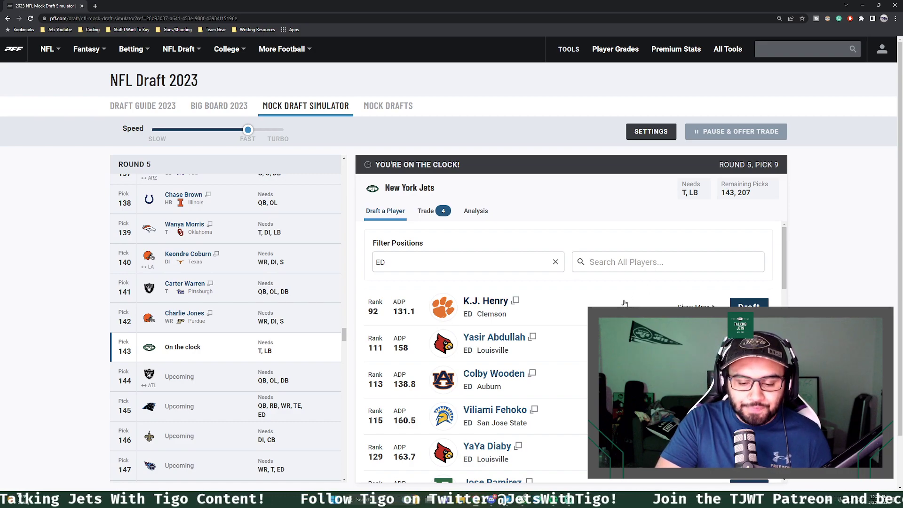
pyautogui.scroll(-3, 569, 349)
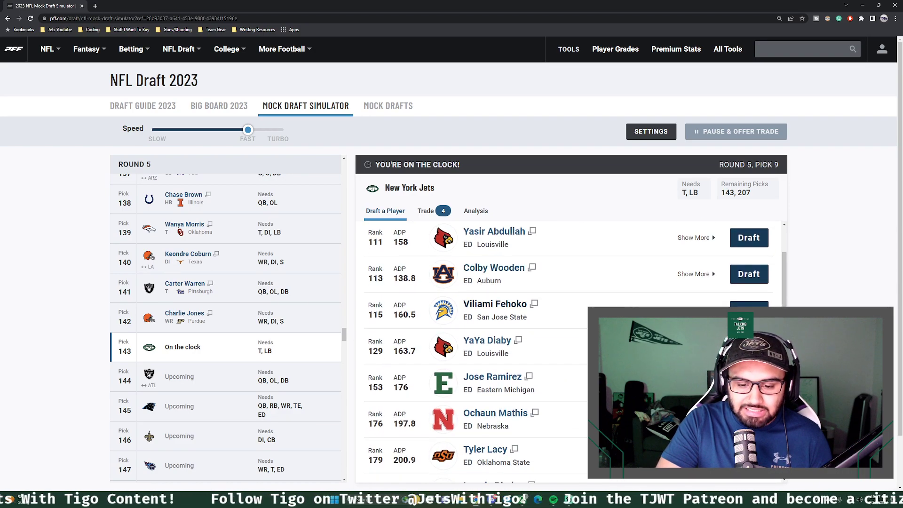
pyautogui.scroll(1, 569, 348)
pyautogui.scroll(2, 497, 305)
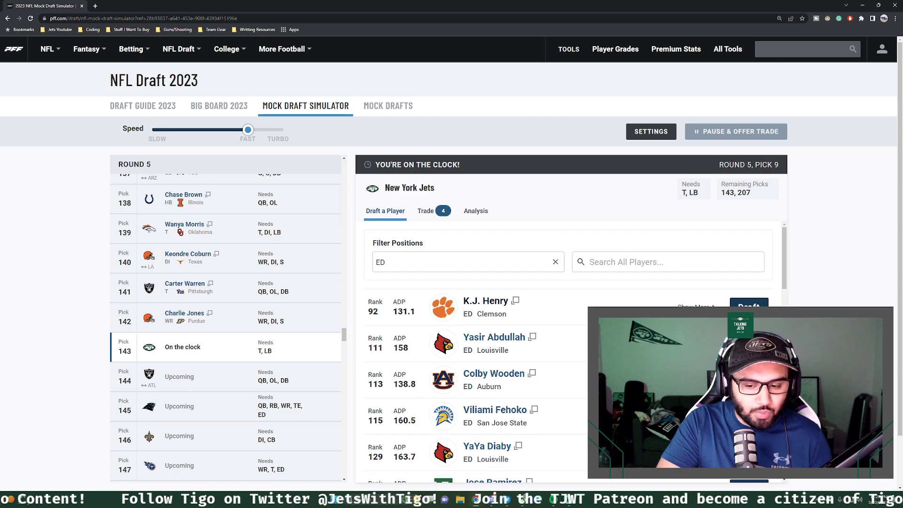
# Review K.J. Henry's player profile, including his height, weight and age.
pyautogui.click(497, 305)
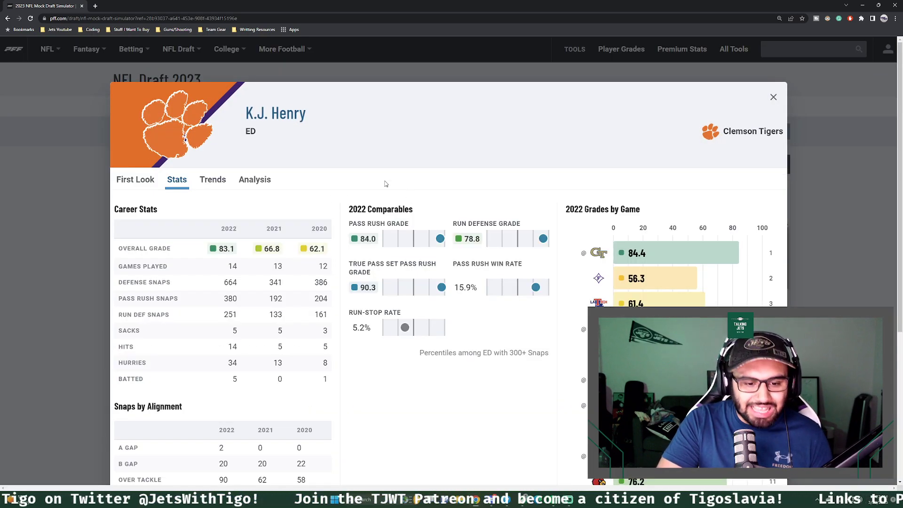
pyautogui.click(141, 179)
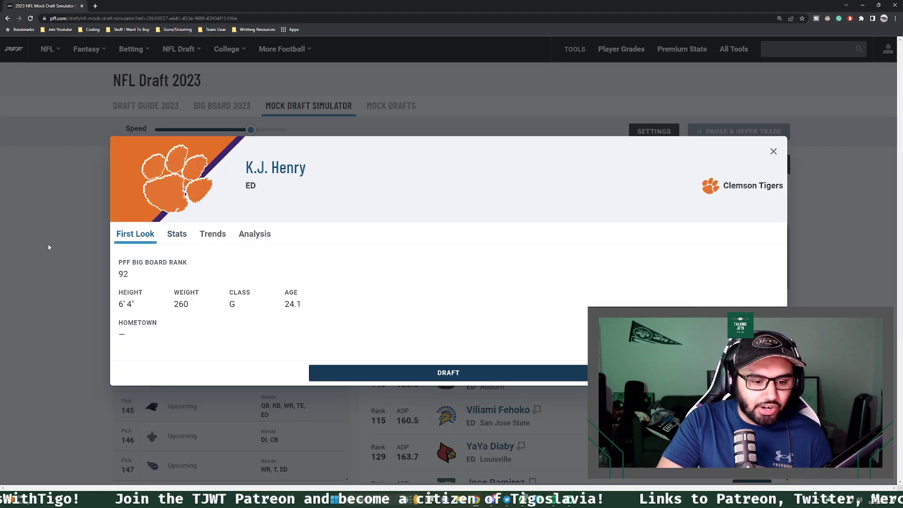
pyautogui.press('Escape')
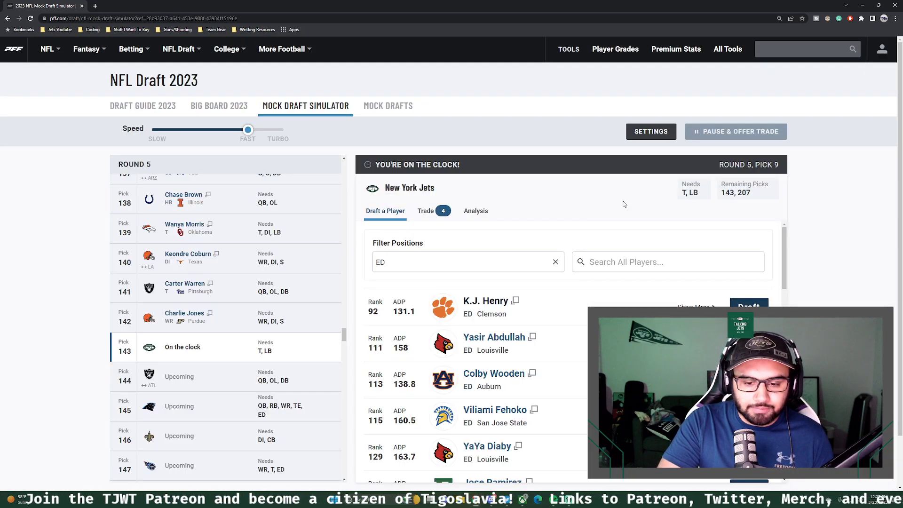
# Draft K.J. Henry, the Clemson edge rusher, with pick 143.
pyautogui.scroll(-4, 471, 353)
pyautogui.scroll(3, 582, 312)
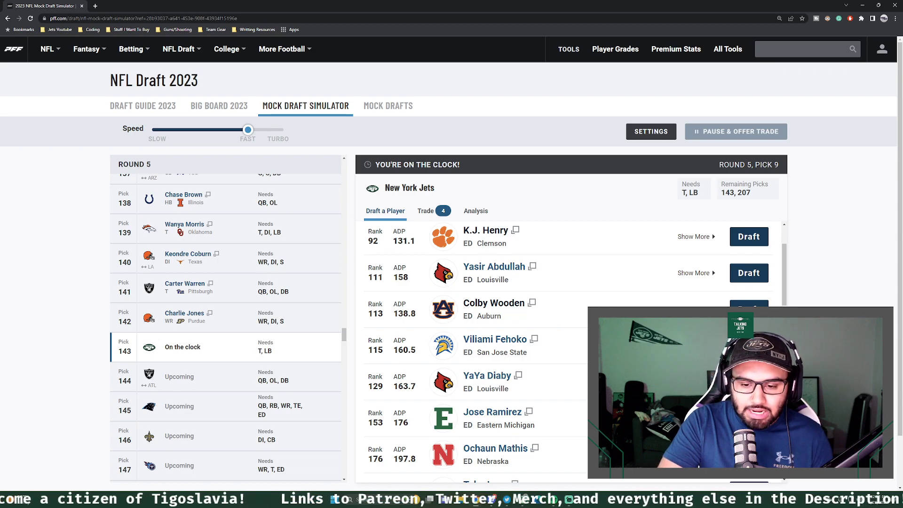
pyautogui.scroll(1, 576, 353)
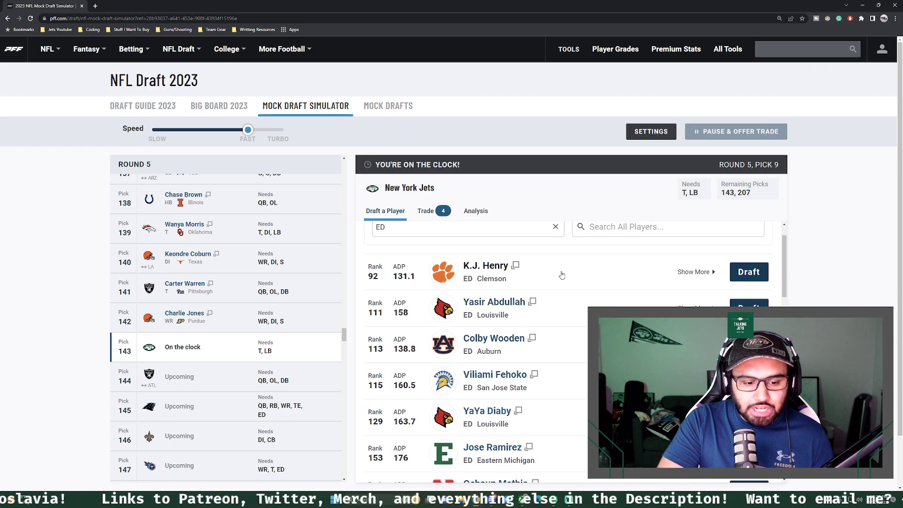
pyautogui.click(754, 274)
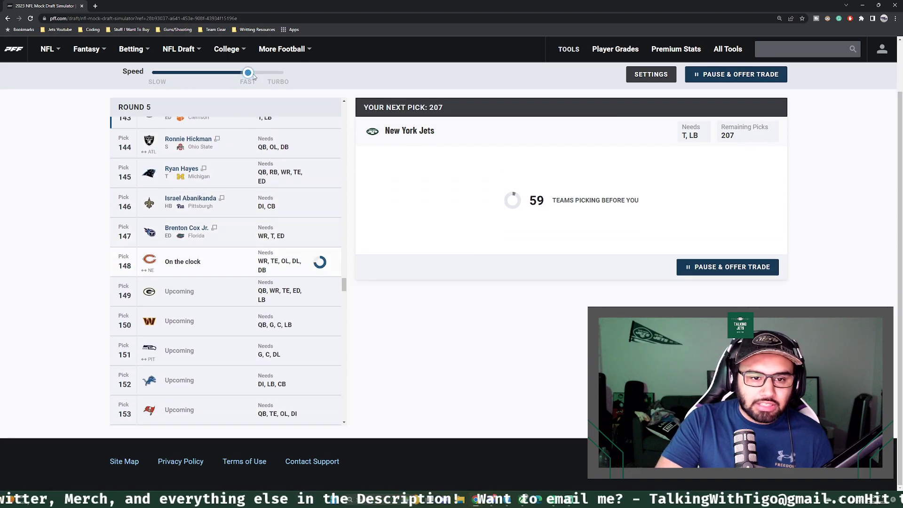
# Simulate on Turbo, return to Fast, filter to OT and take Asim Richards at 207.
pyautogui.click(277, 74)
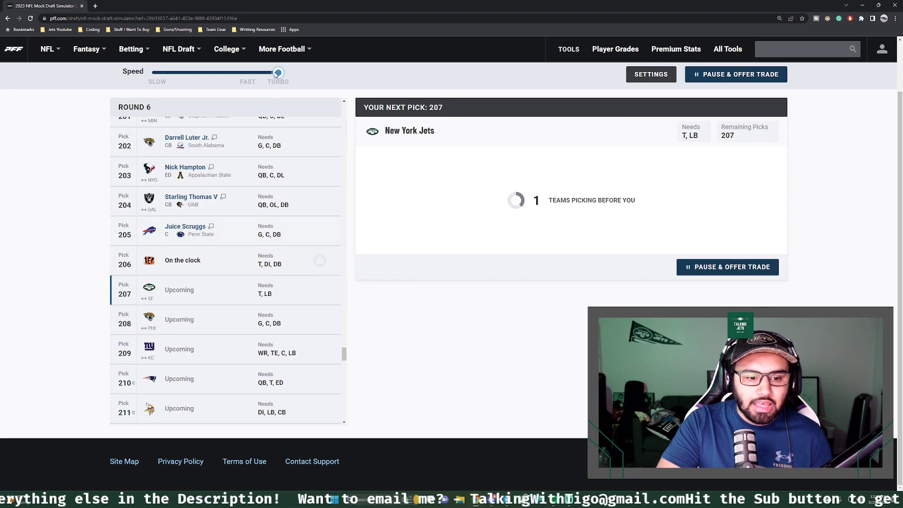
pyautogui.moveTo(276, 74); pyautogui.dragTo(248, 73)
pyautogui.scroll(1, 608, 271)
pyautogui.click(449, 239)
pyautogui.click(498, 337)
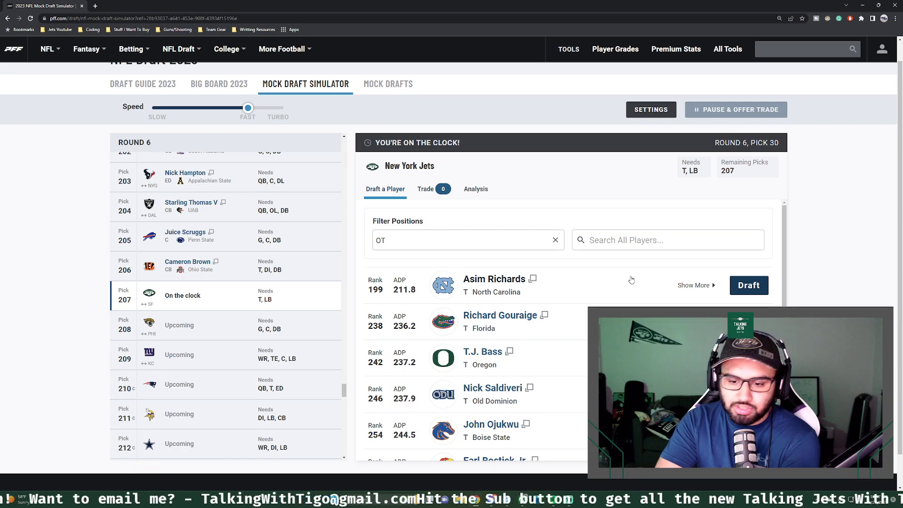
pyautogui.scroll(-3, 631, 280)
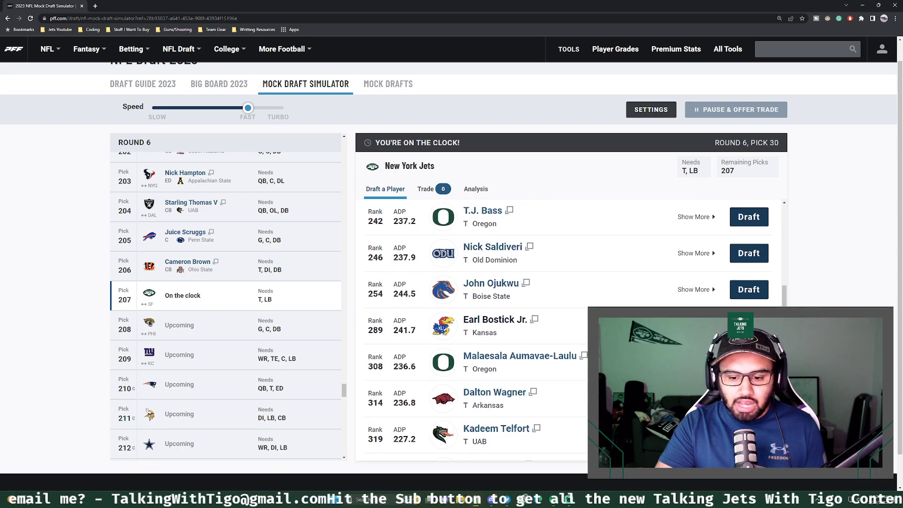
pyautogui.scroll(3, 613, 294)
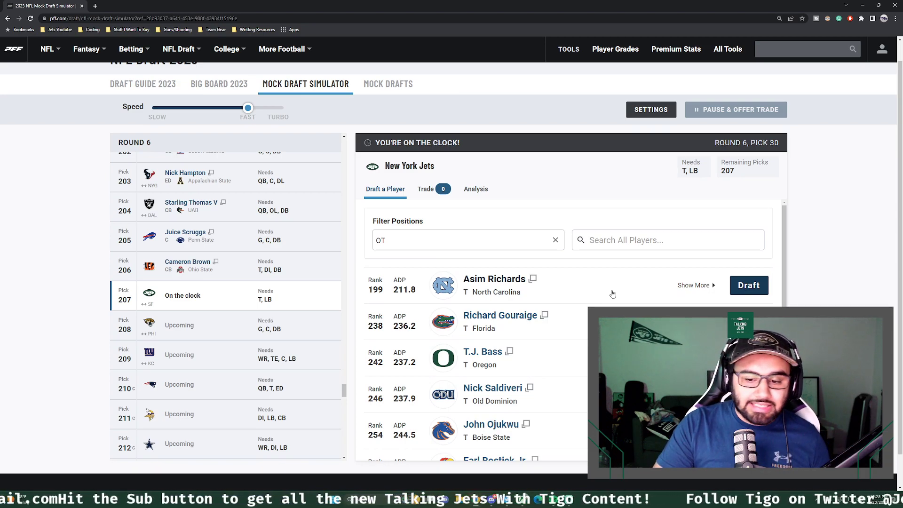
pyautogui.click(749, 285)
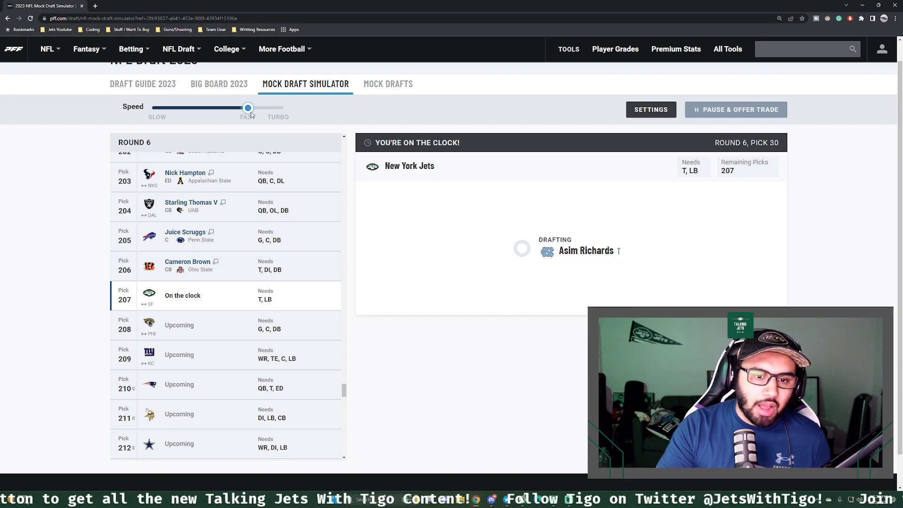
# Finish the draft on Turbo and review the grades: Kancey A, Dallas trade B+.
pyautogui.moveTo(249, 108); pyautogui.dragTo(278, 108)
pyautogui.scroll(-1, 291, 132)
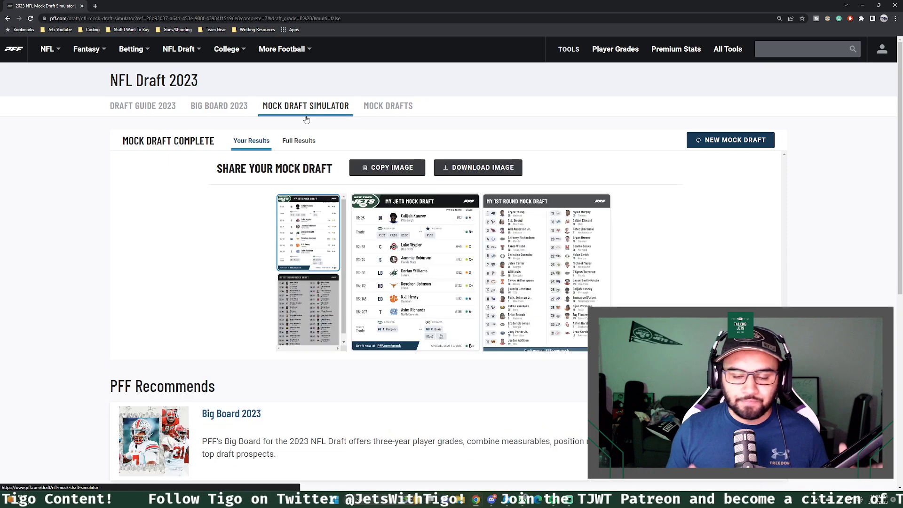
pyautogui.scroll(-2, 752, 295)
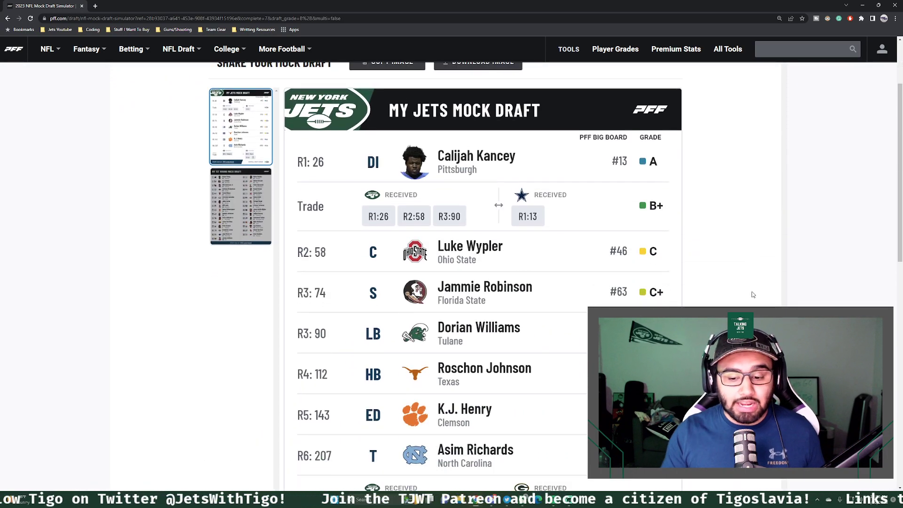
pyautogui.scroll(-3, 752, 292)
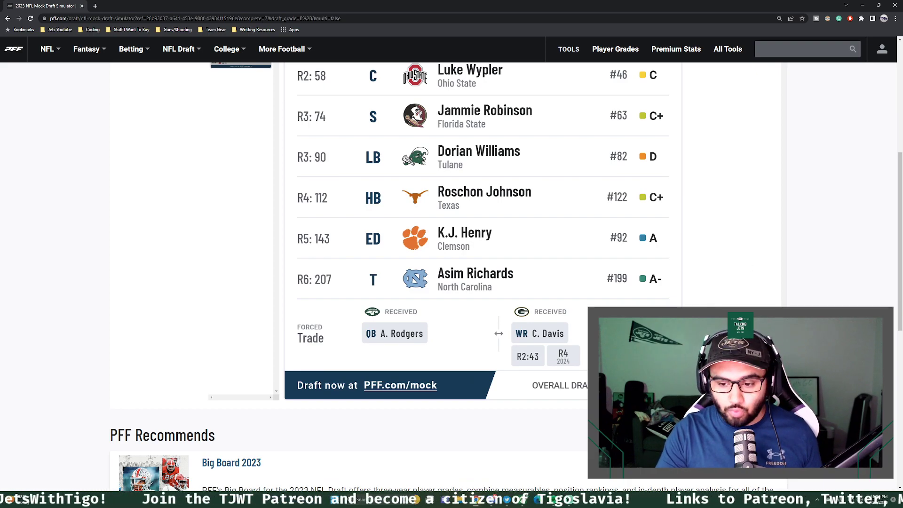
pyautogui.scroll(2, 483, 278)
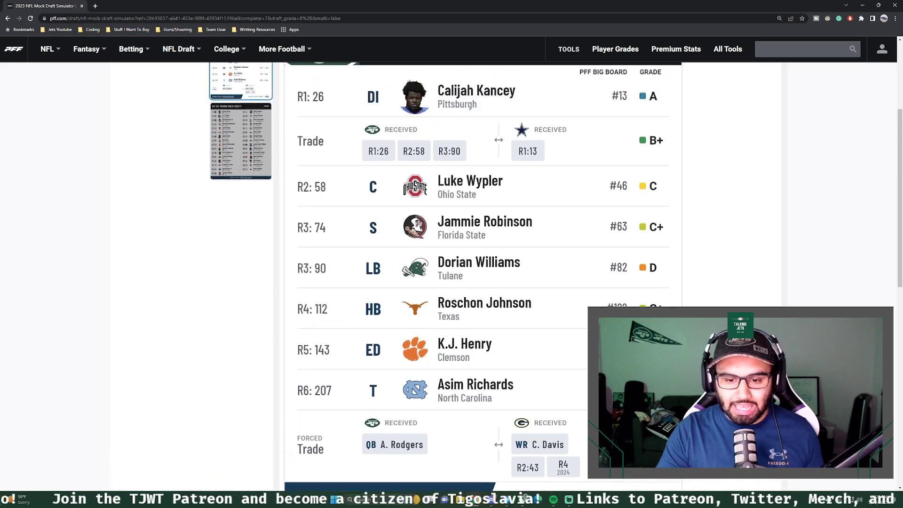
pyautogui.scroll(2, 483, 278)
pyautogui.scroll(-1, 483, 277)
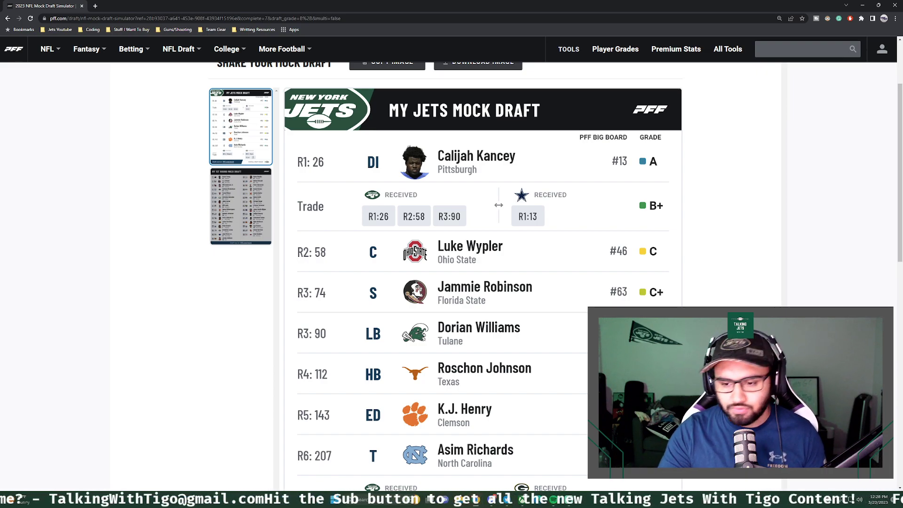
pyautogui.scroll(-2, 483, 257)
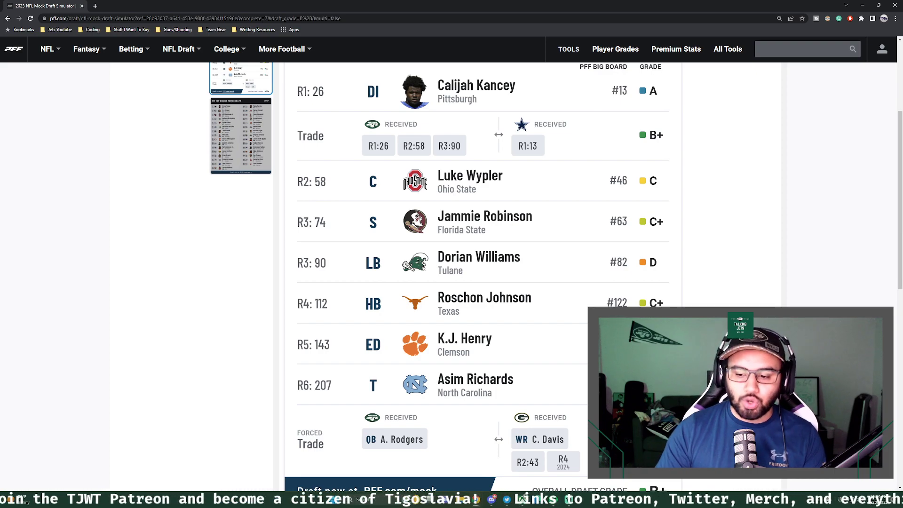
pyautogui.scroll(-5, 451, 259)
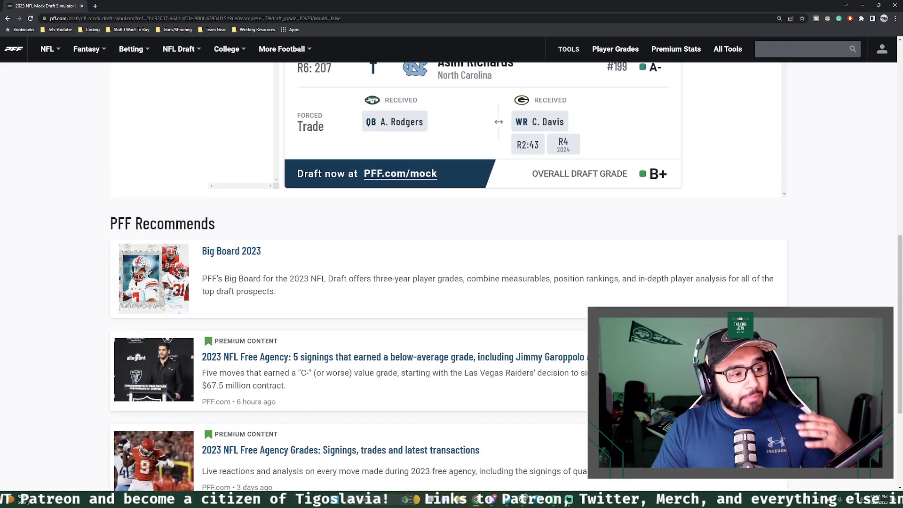
pyautogui.scroll(7, 451, 235)
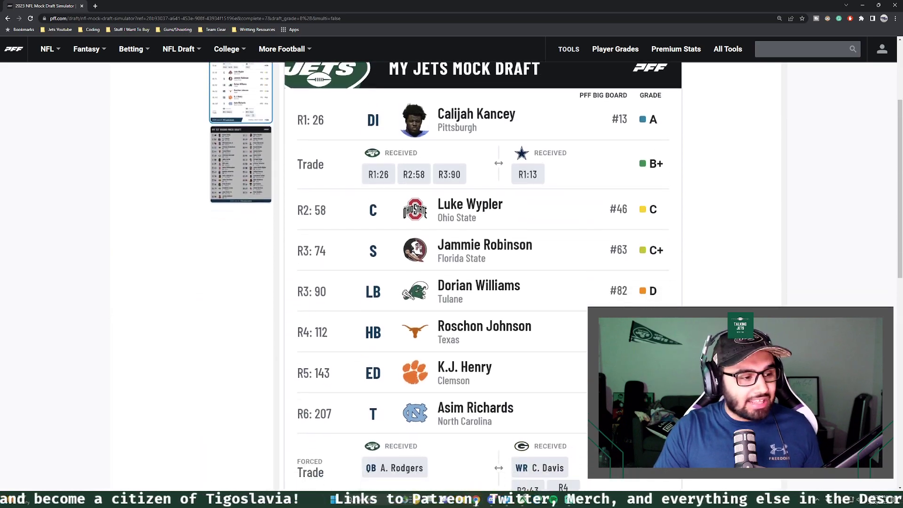
pyautogui.scroll(-5, 452, 235)
pyautogui.scroll(5, 451, 259)
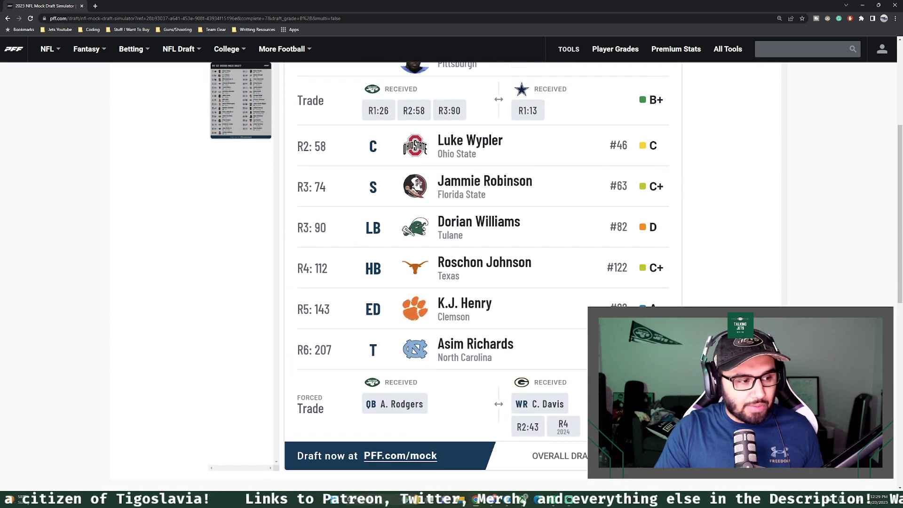
pyautogui.scroll(2, 545, 292)
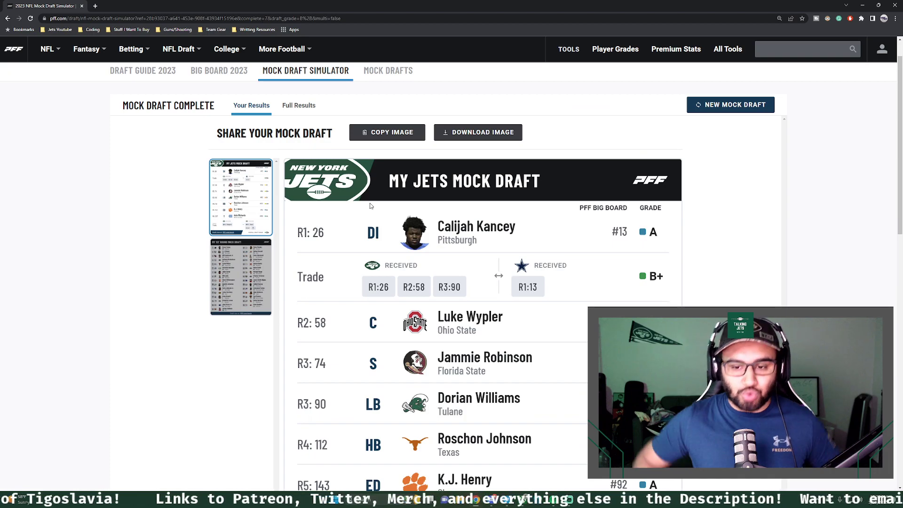